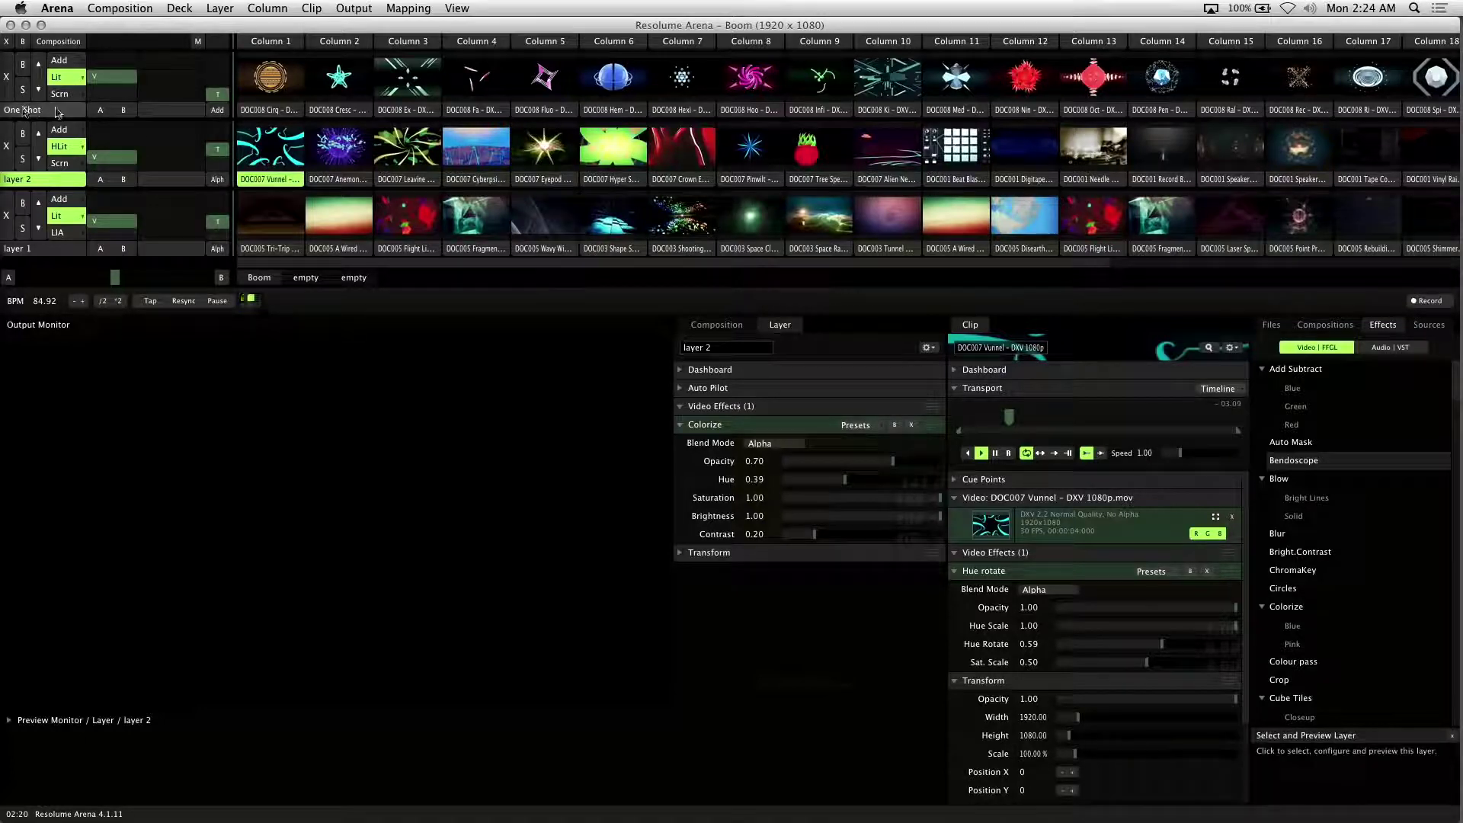
# Step: Select the One Shot layer and set the composition's clip target to Own Layer
pyautogui.click(52, 112)
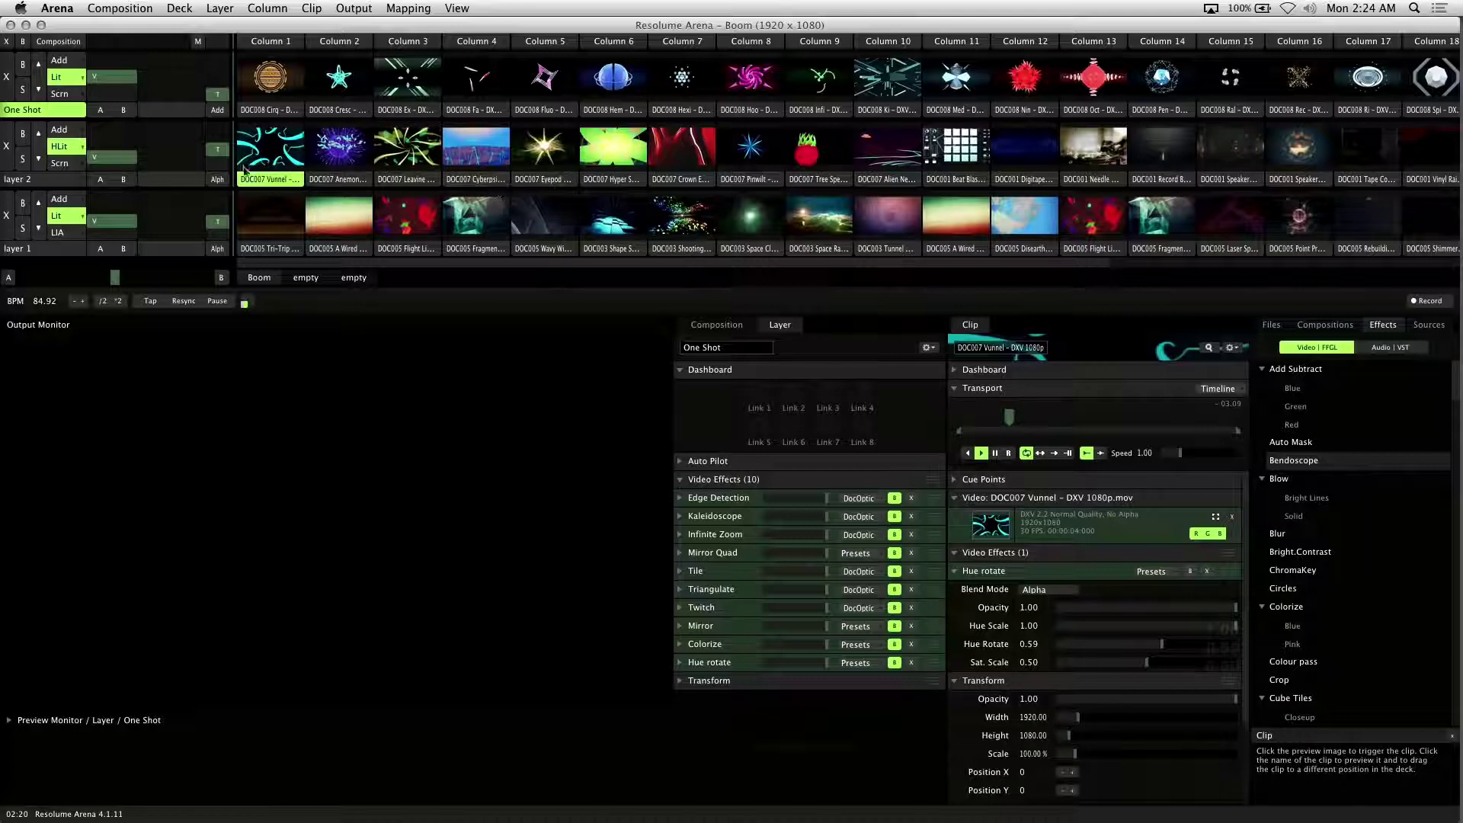
pyautogui.click(120, 8)
pyautogui.moveTo(183, 137)
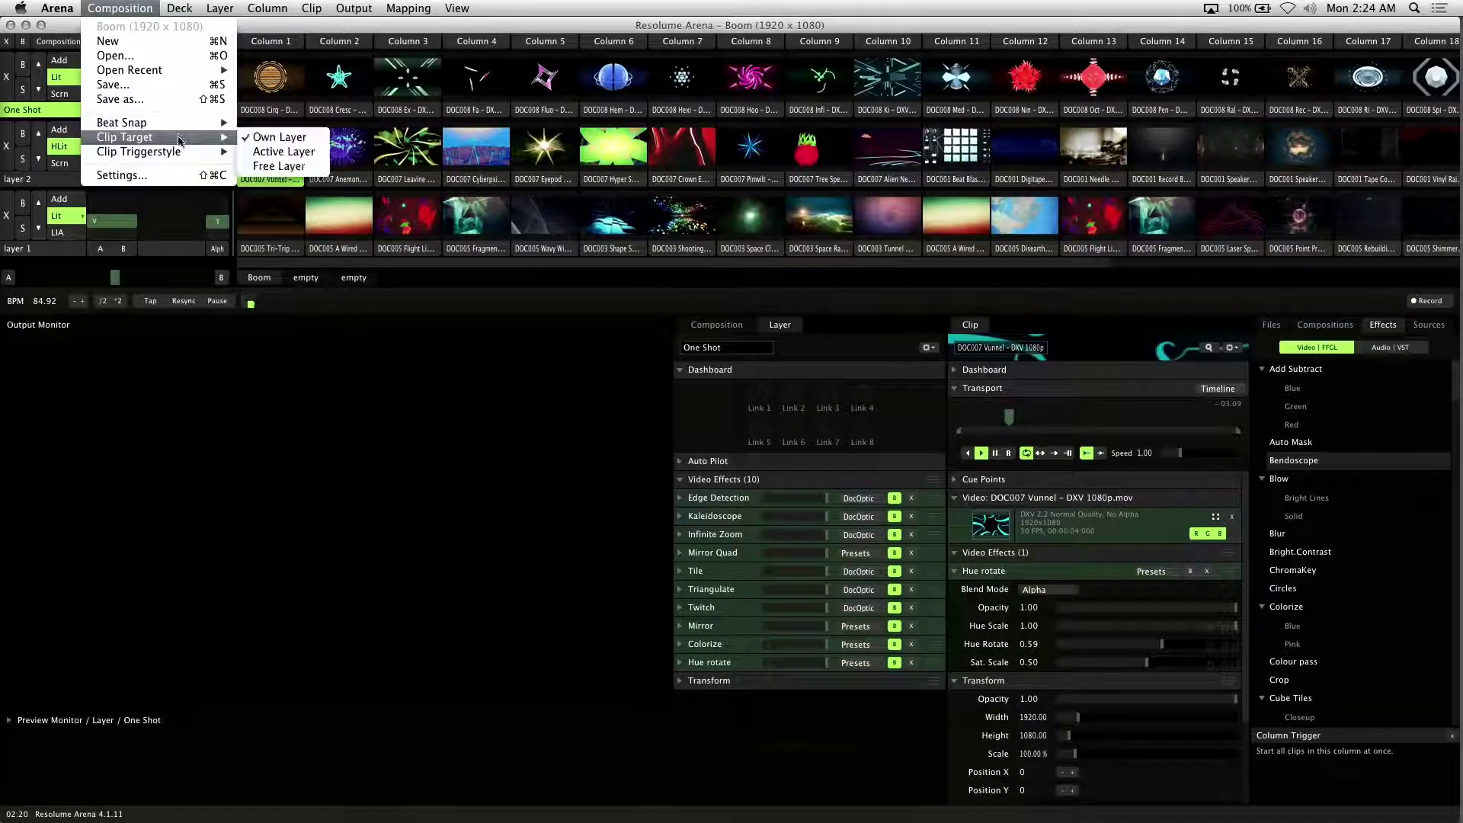
pyautogui.click(284, 144)
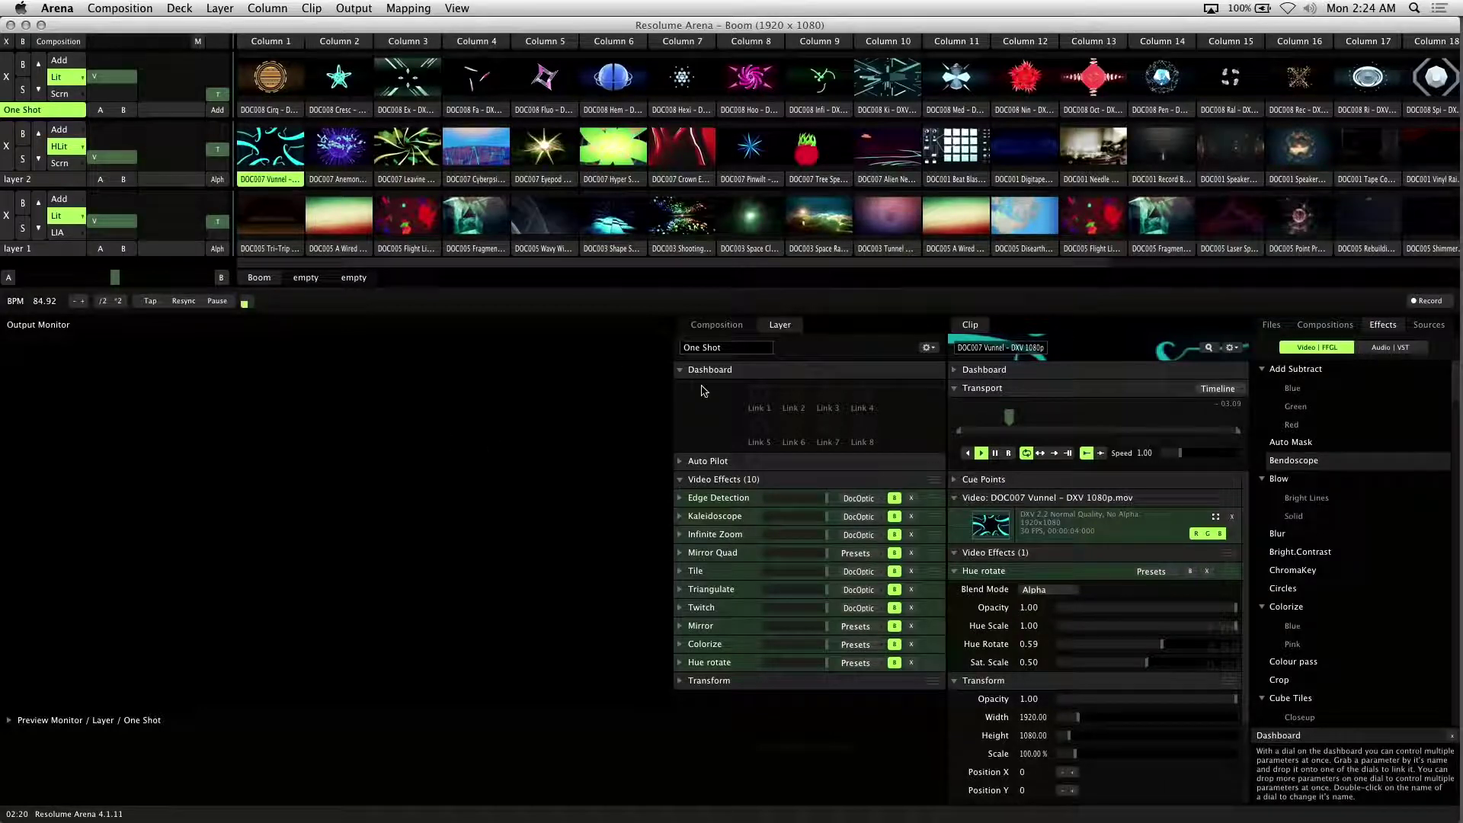
# Step: Set the DOC008 Cirq clip in the One Shot layer to Play Once and trigger it several times to test it
pyautogui.click(270, 77)
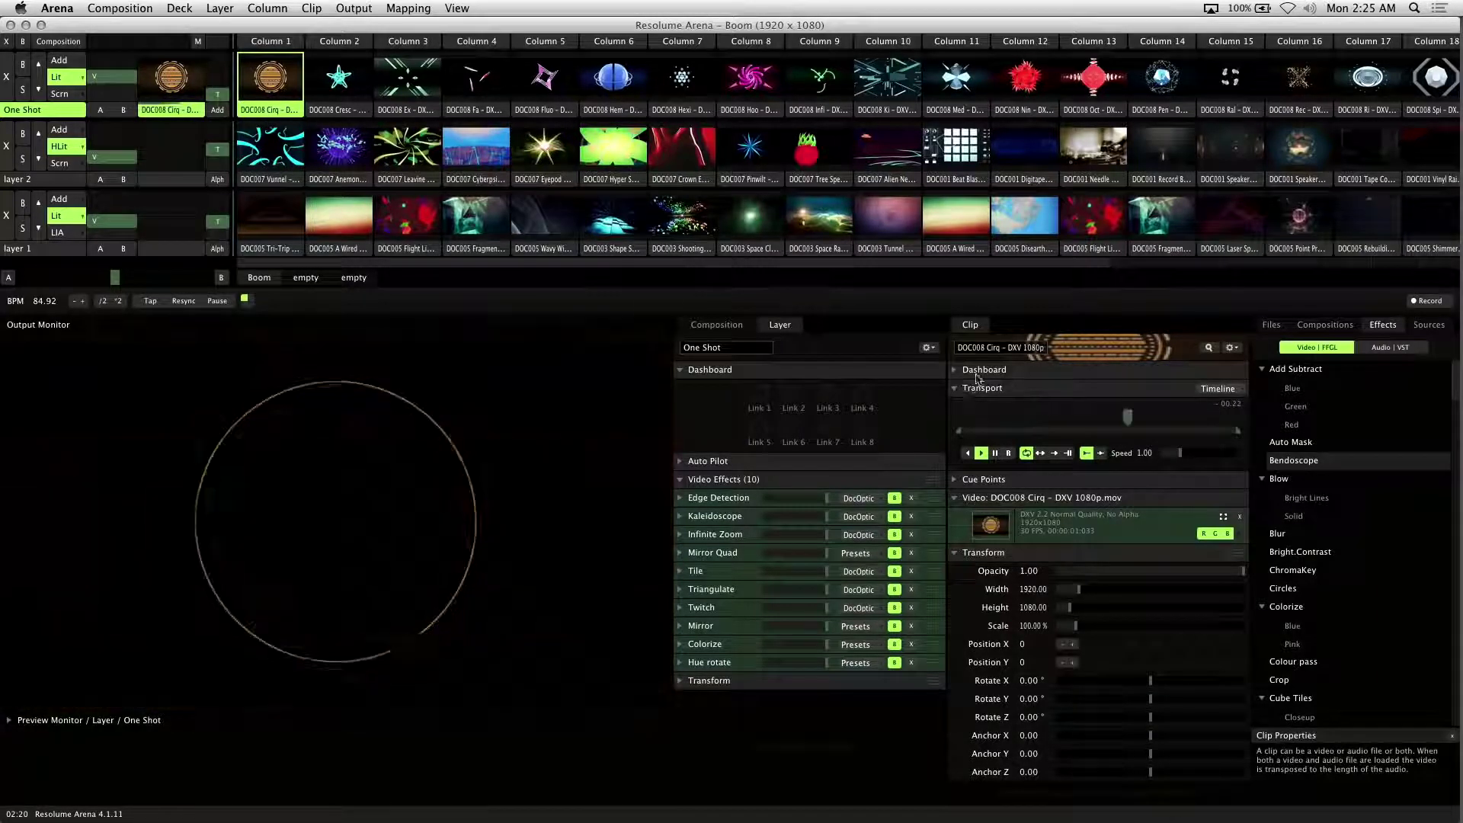
pyautogui.click(1055, 452)
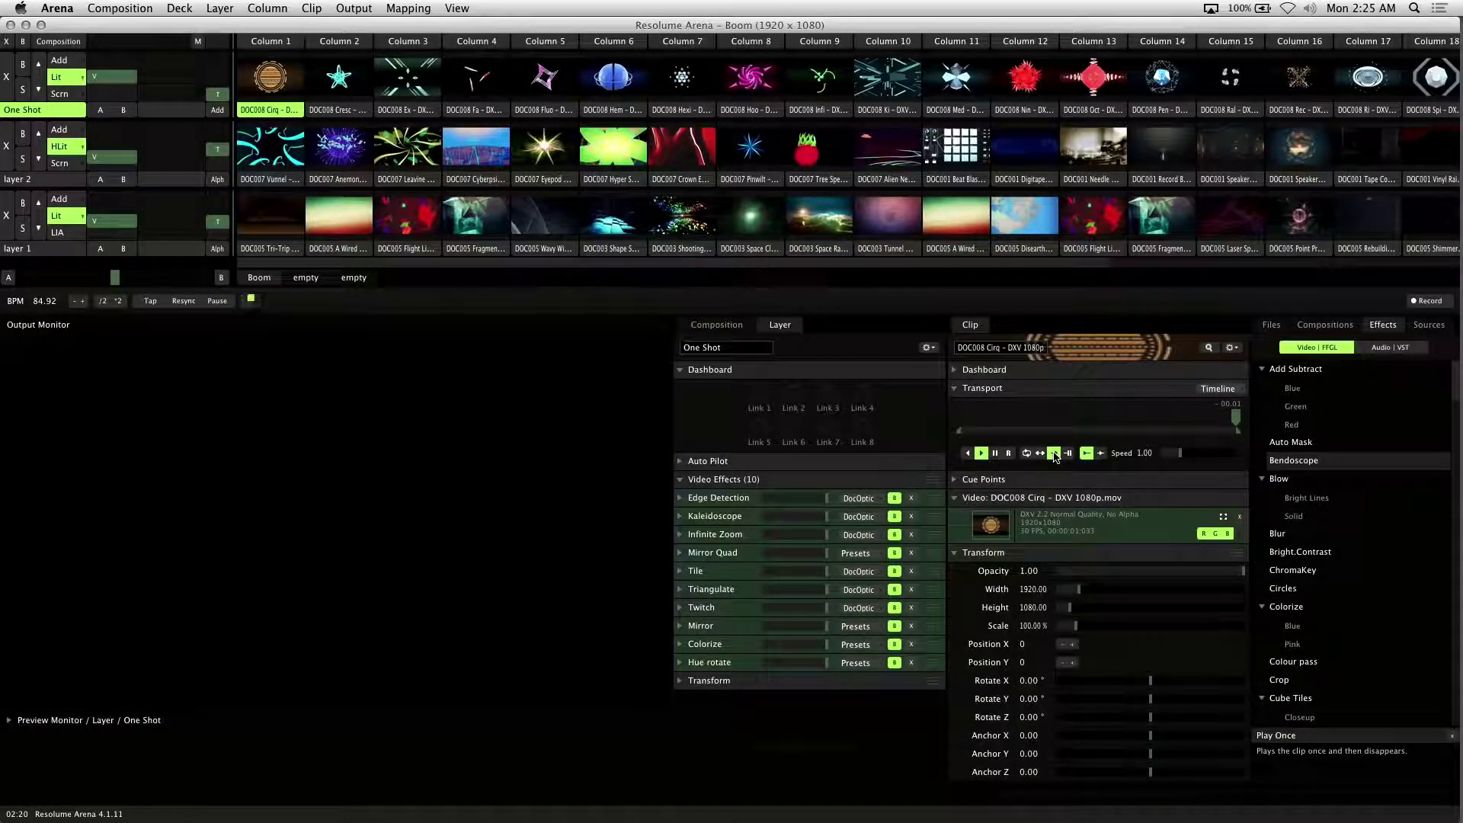
pyautogui.click(279, 74)
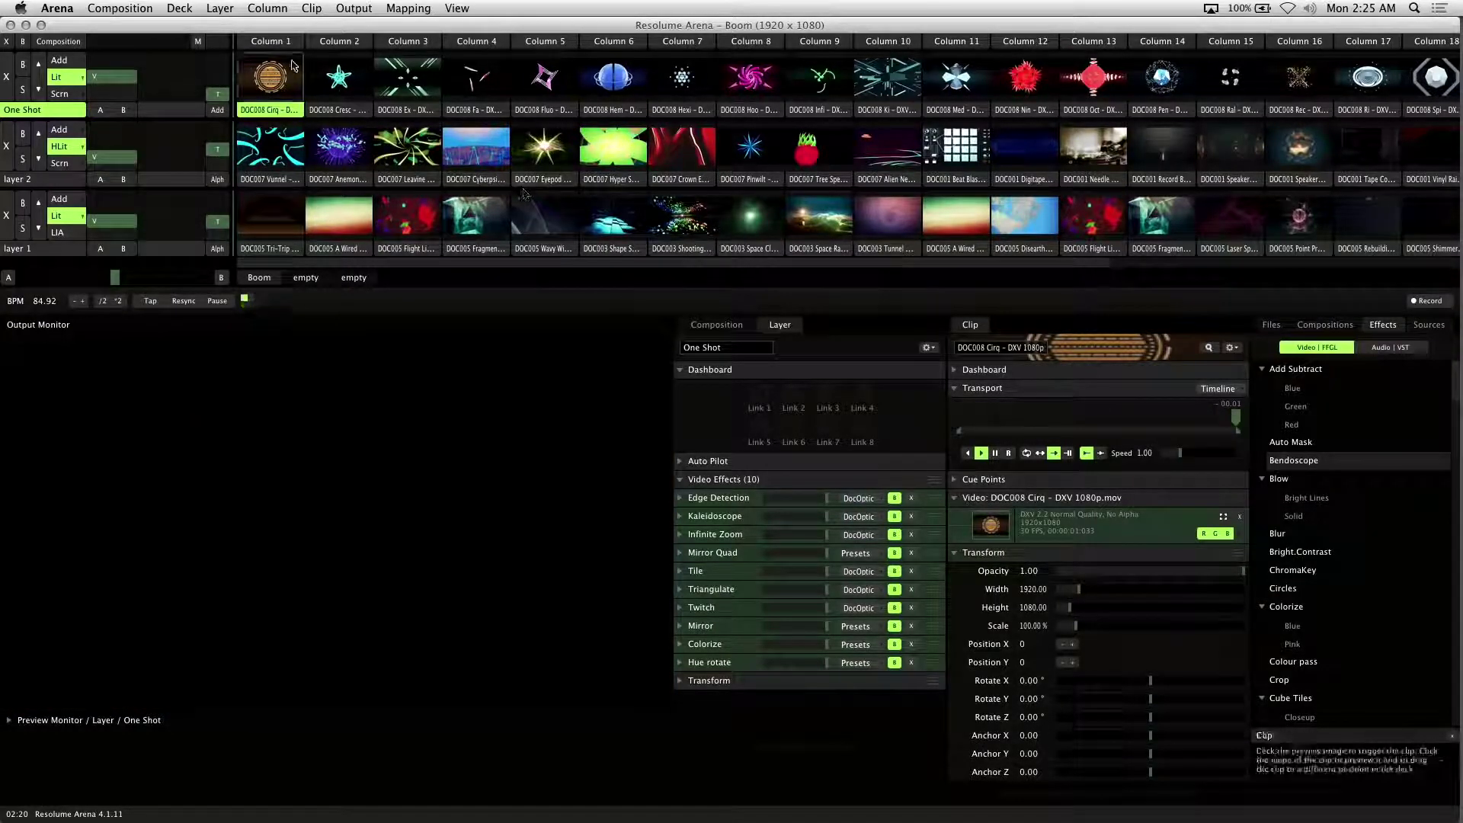
pyautogui.click(279, 74)
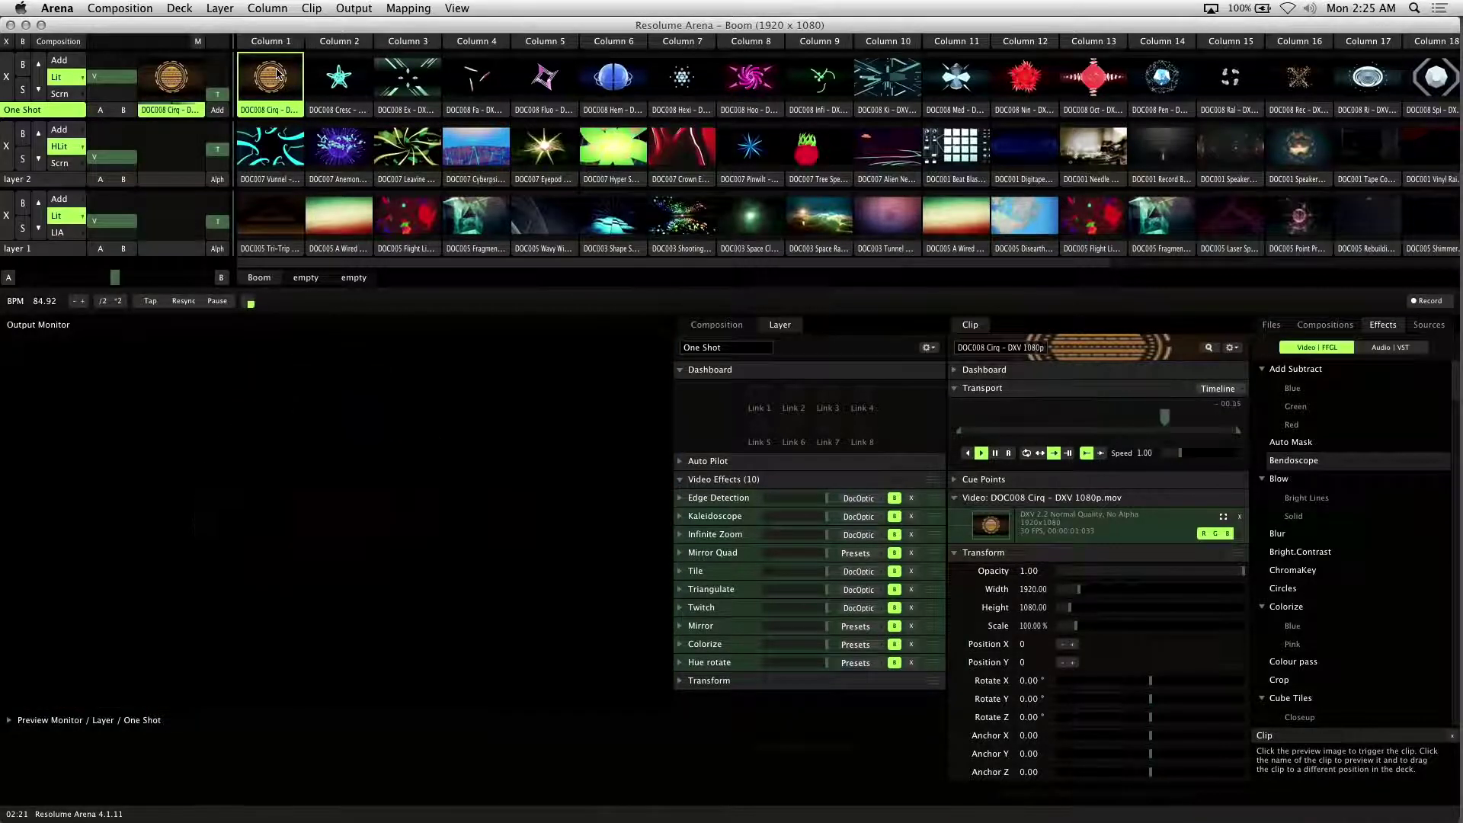
pyautogui.click(279, 74)
pyautogui.click(279, 74)
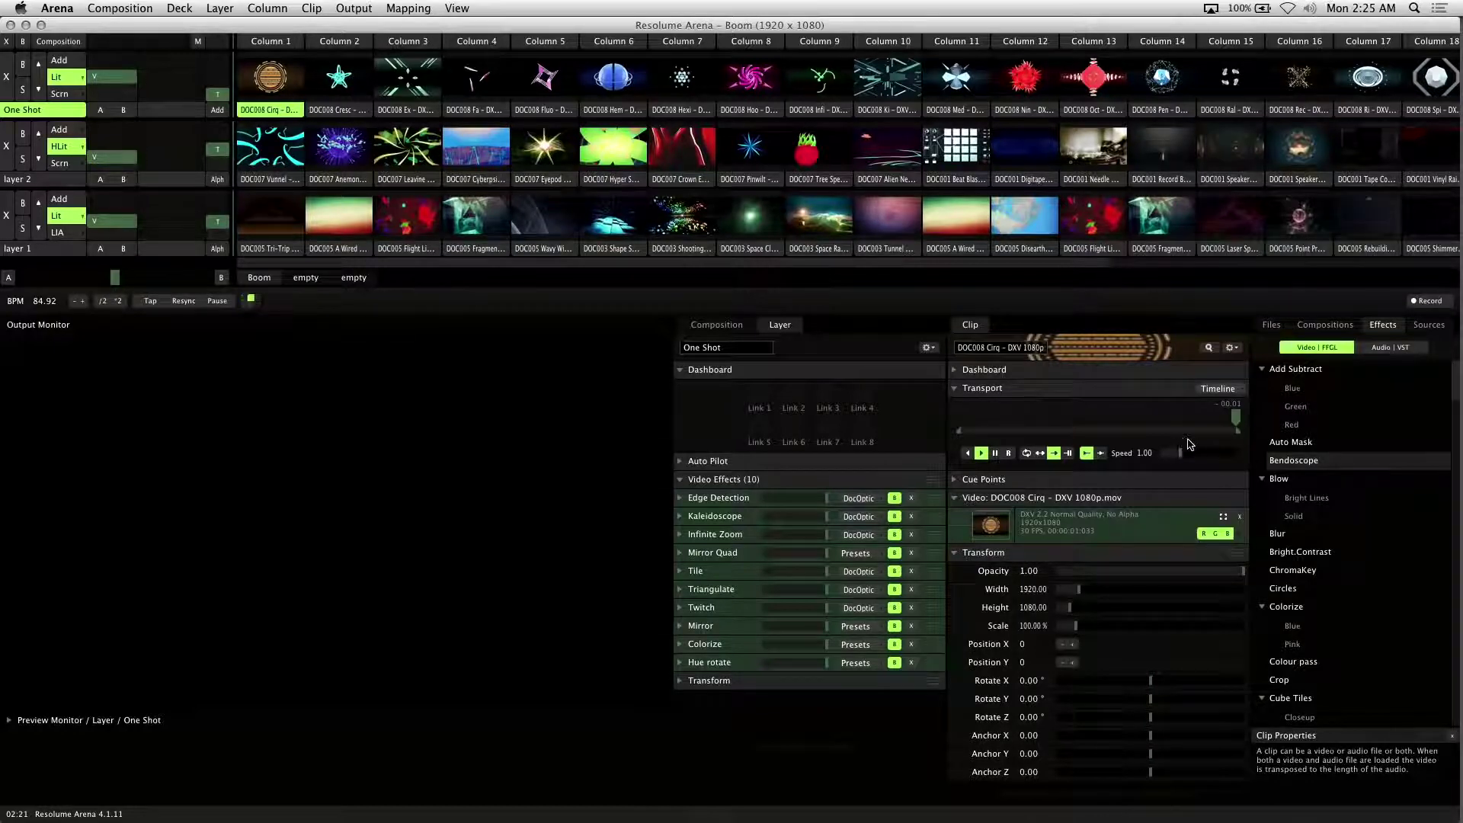
# Step: Look over the transport mode options of the DOC008 Cirq clip
pyautogui.click(1227, 389)
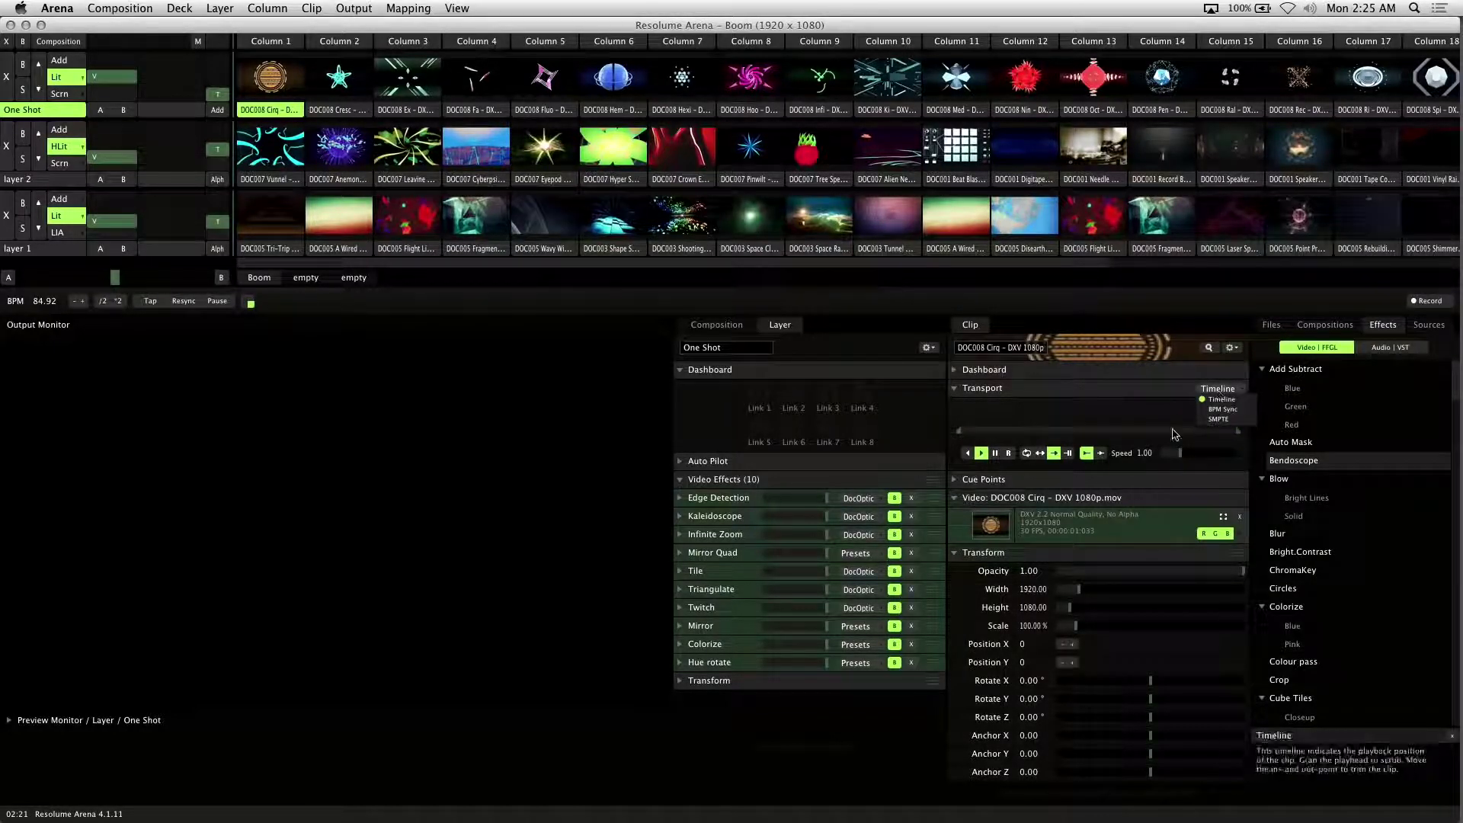
pyautogui.click(1175, 390)
pyautogui.click(1176, 393)
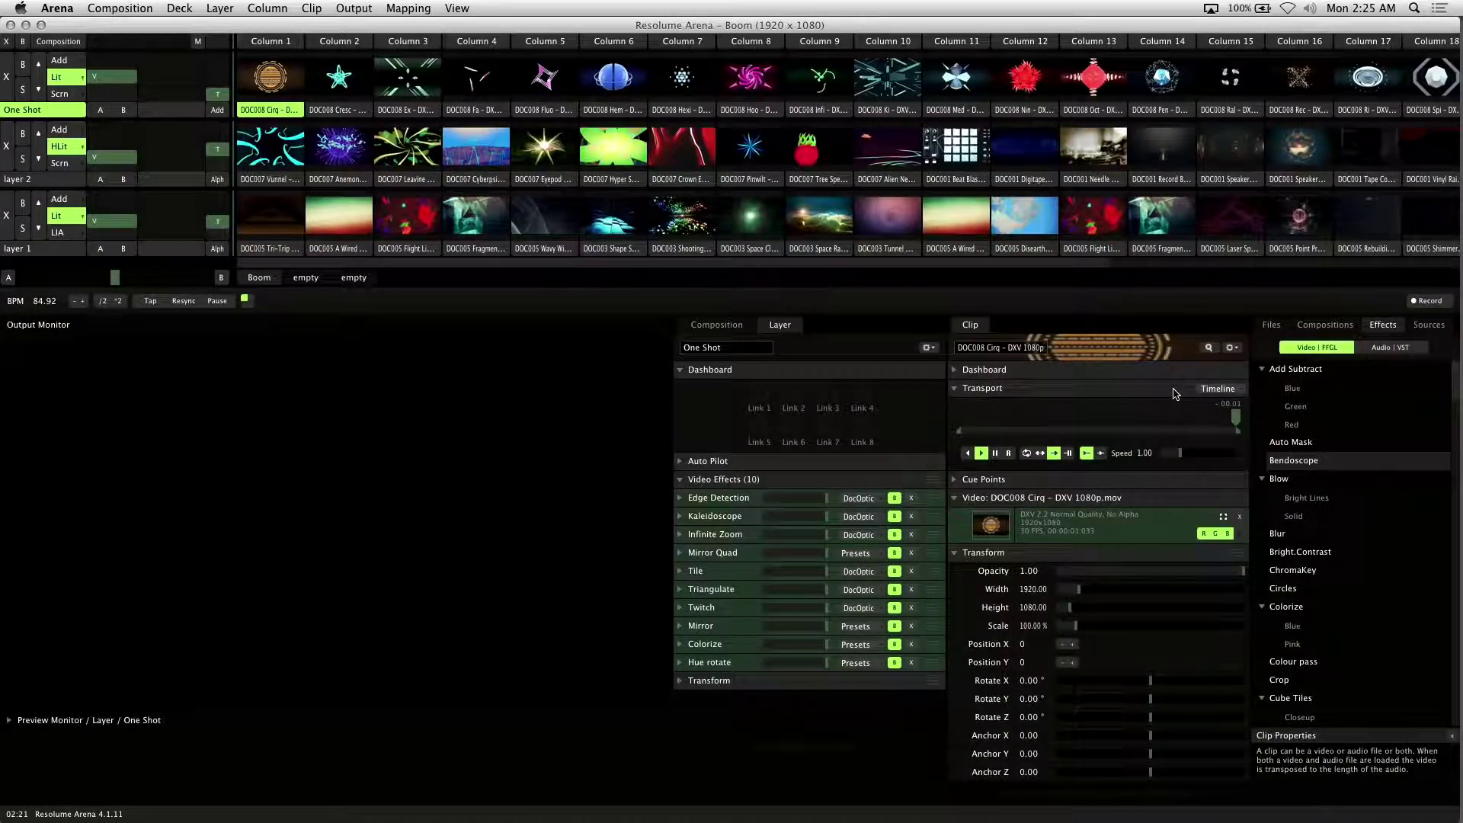
# Step: Trigger the One Shot clips in columns 2, 7, 12, 16 and 15 to check their one-time playback
pyautogui.click(340, 77)
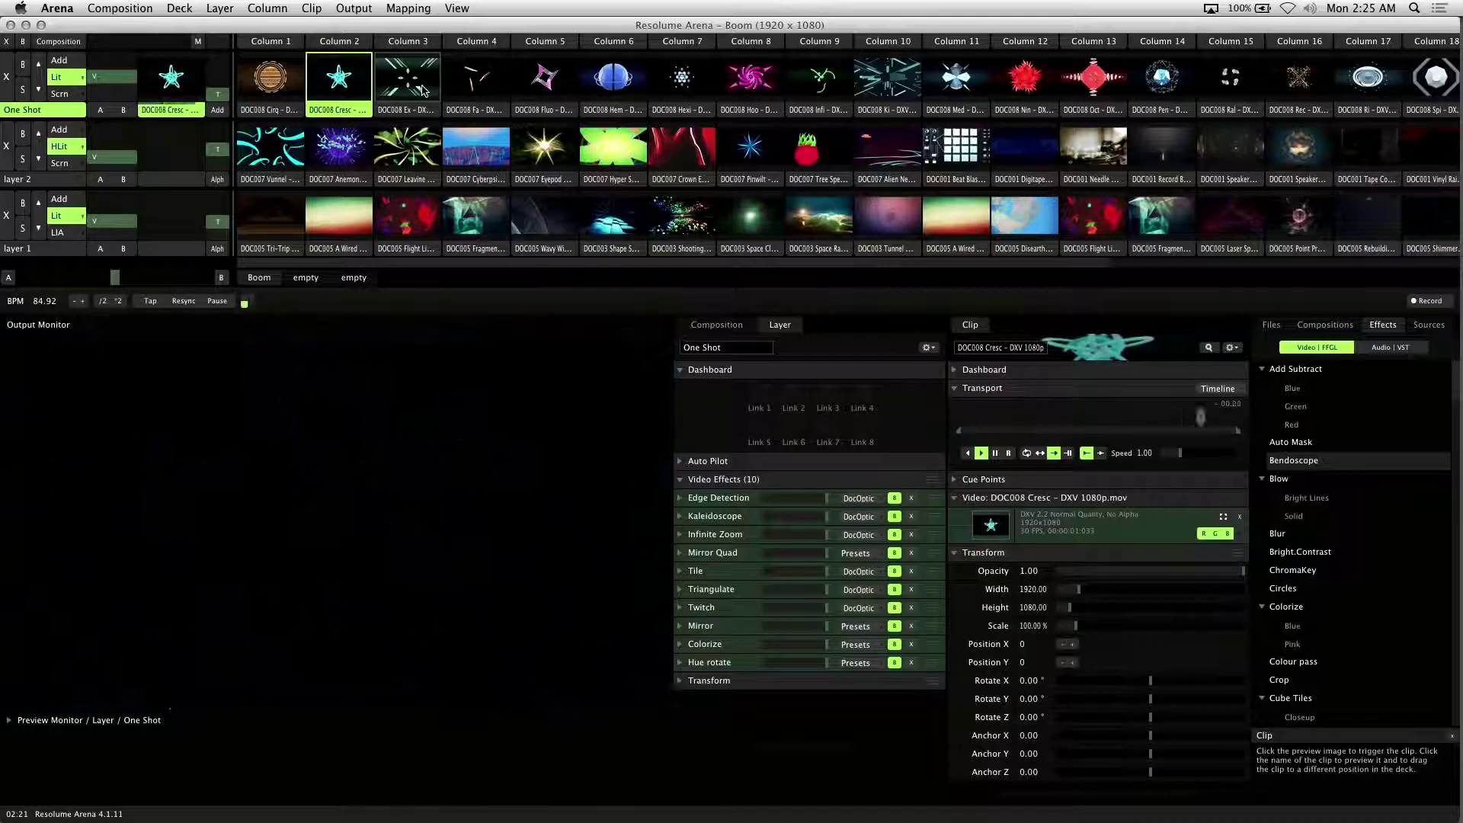
pyautogui.click(685, 97)
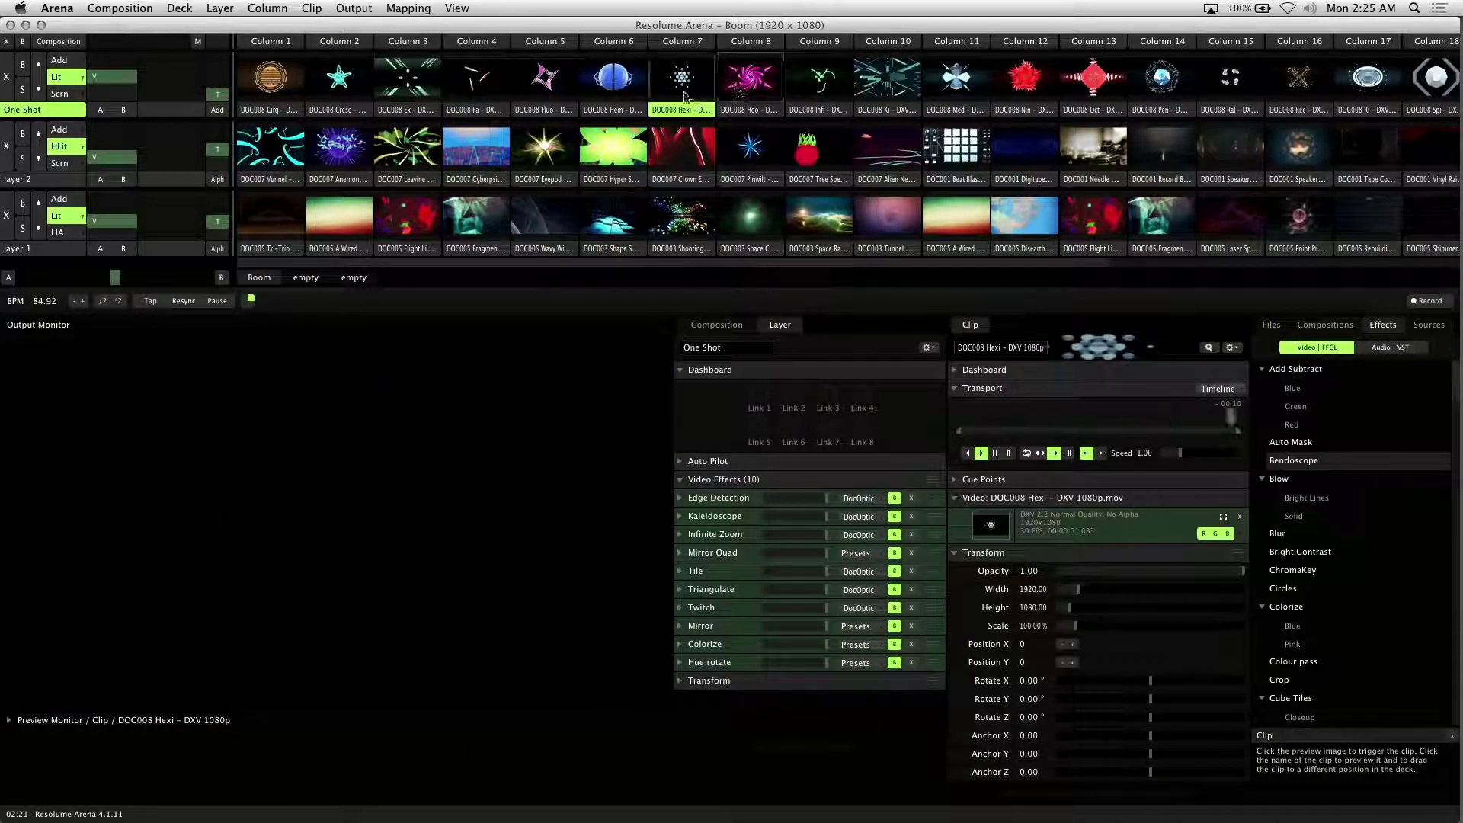
pyautogui.click(1025, 77)
pyautogui.click(1300, 77)
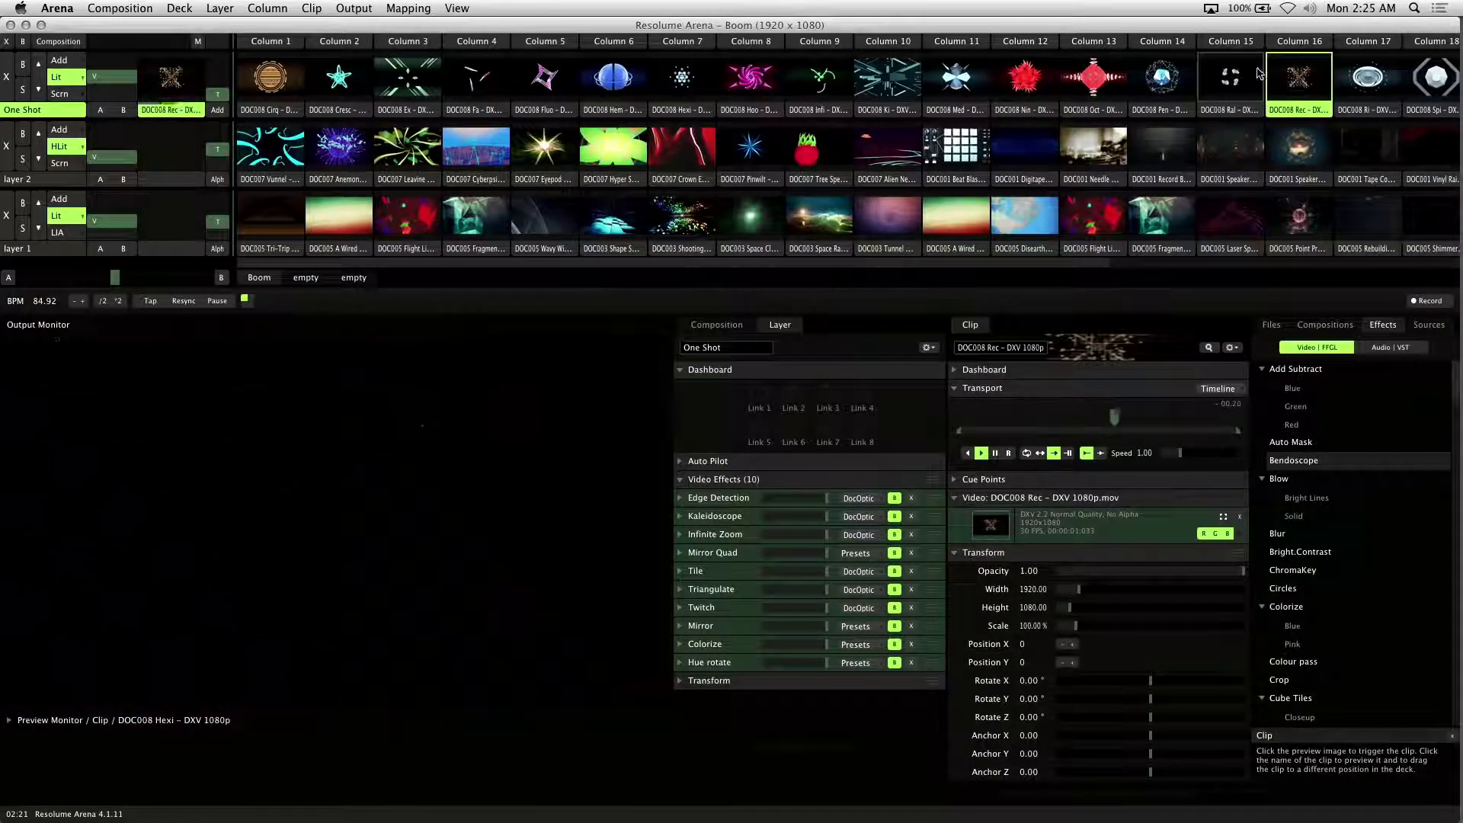
pyautogui.click(1233, 76)
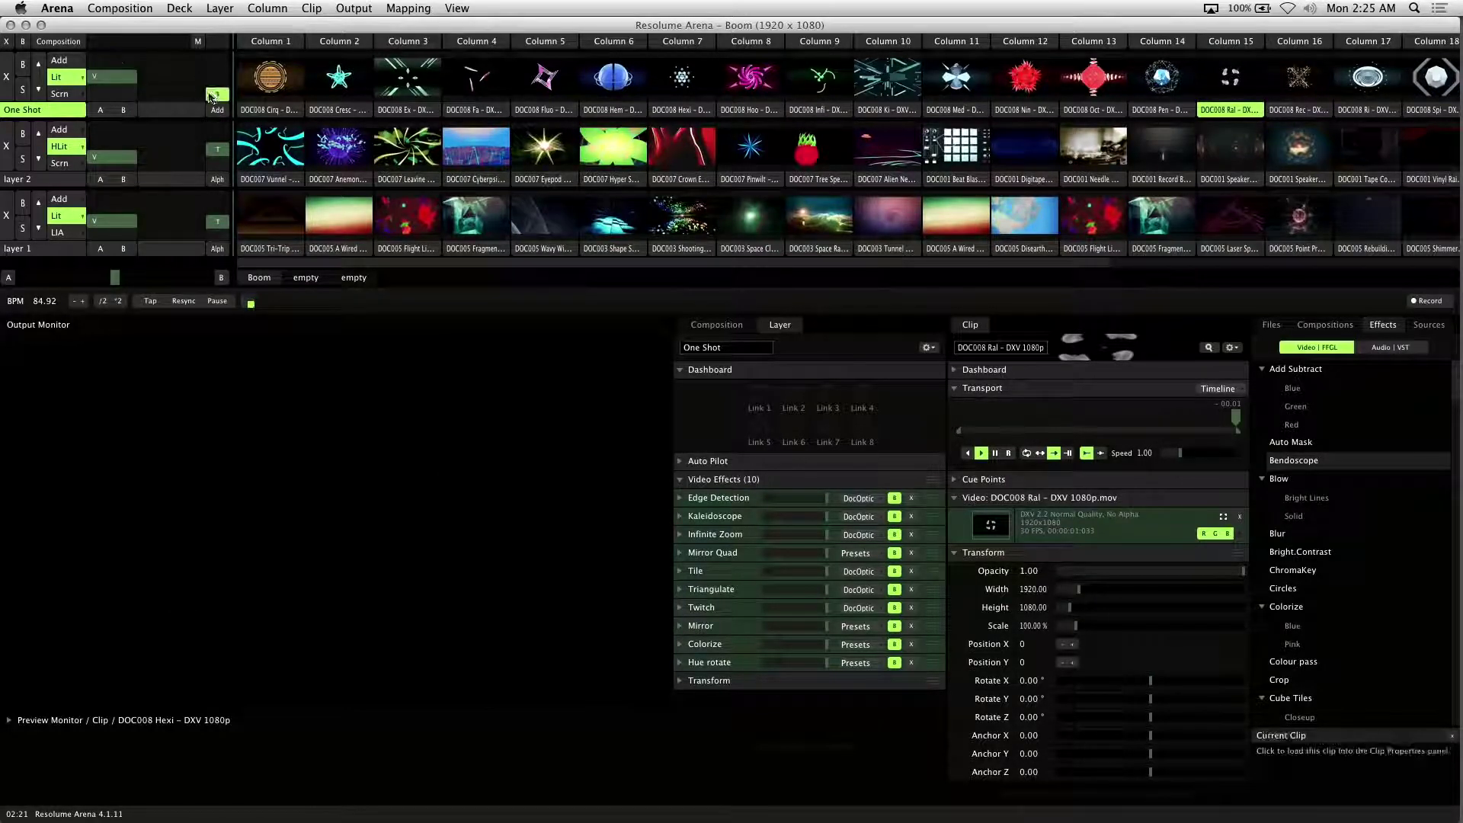
pyautogui.moveTo(215, 98)
pyautogui.mouseDown()
pyautogui.moveTo(217, 76)
pyautogui.moveTo(226, 103)
pyautogui.mouseUp()
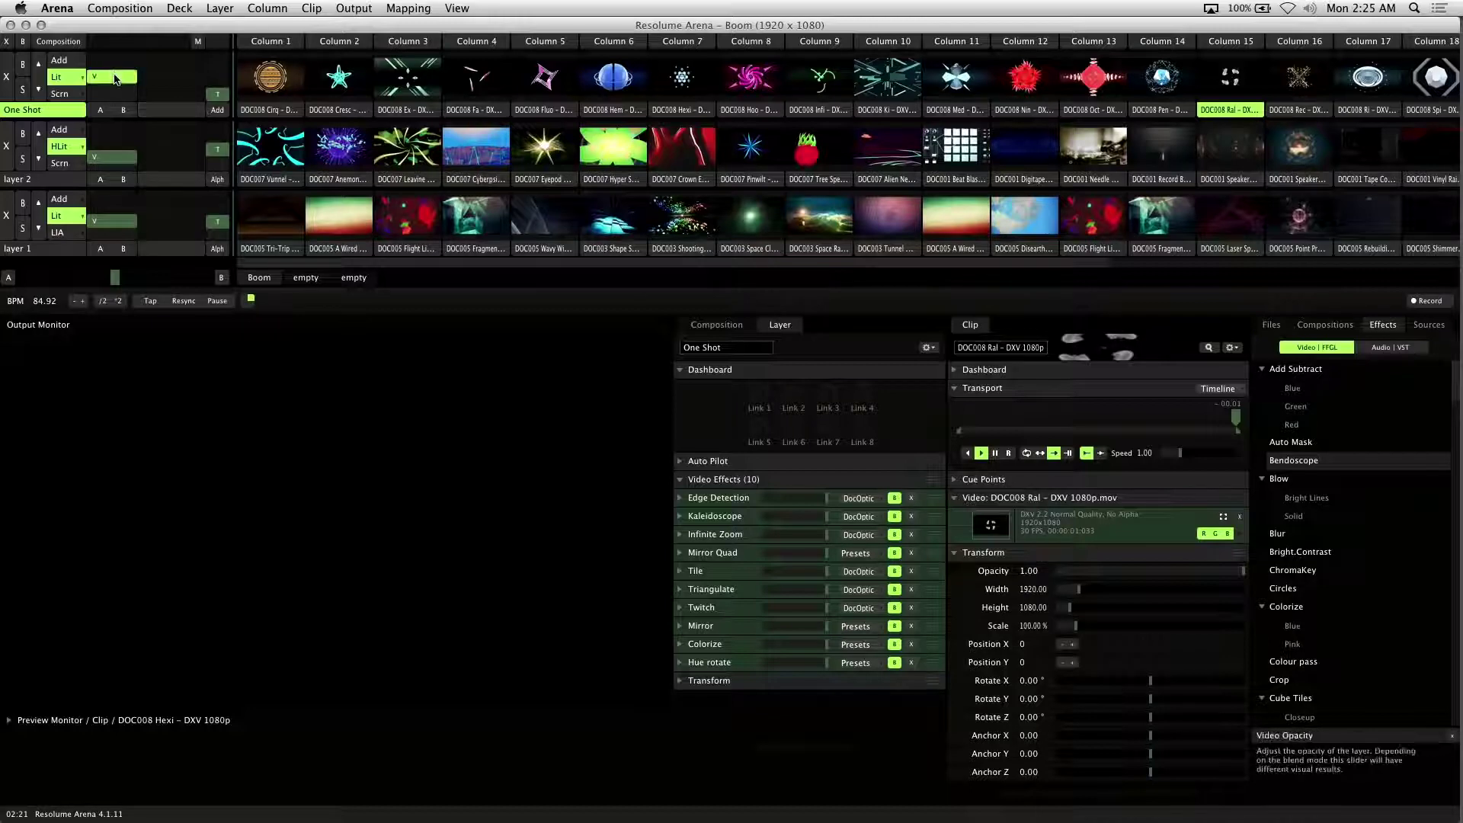
pyautogui.moveTo(117, 81); pyautogui.dragTo(120, 87)
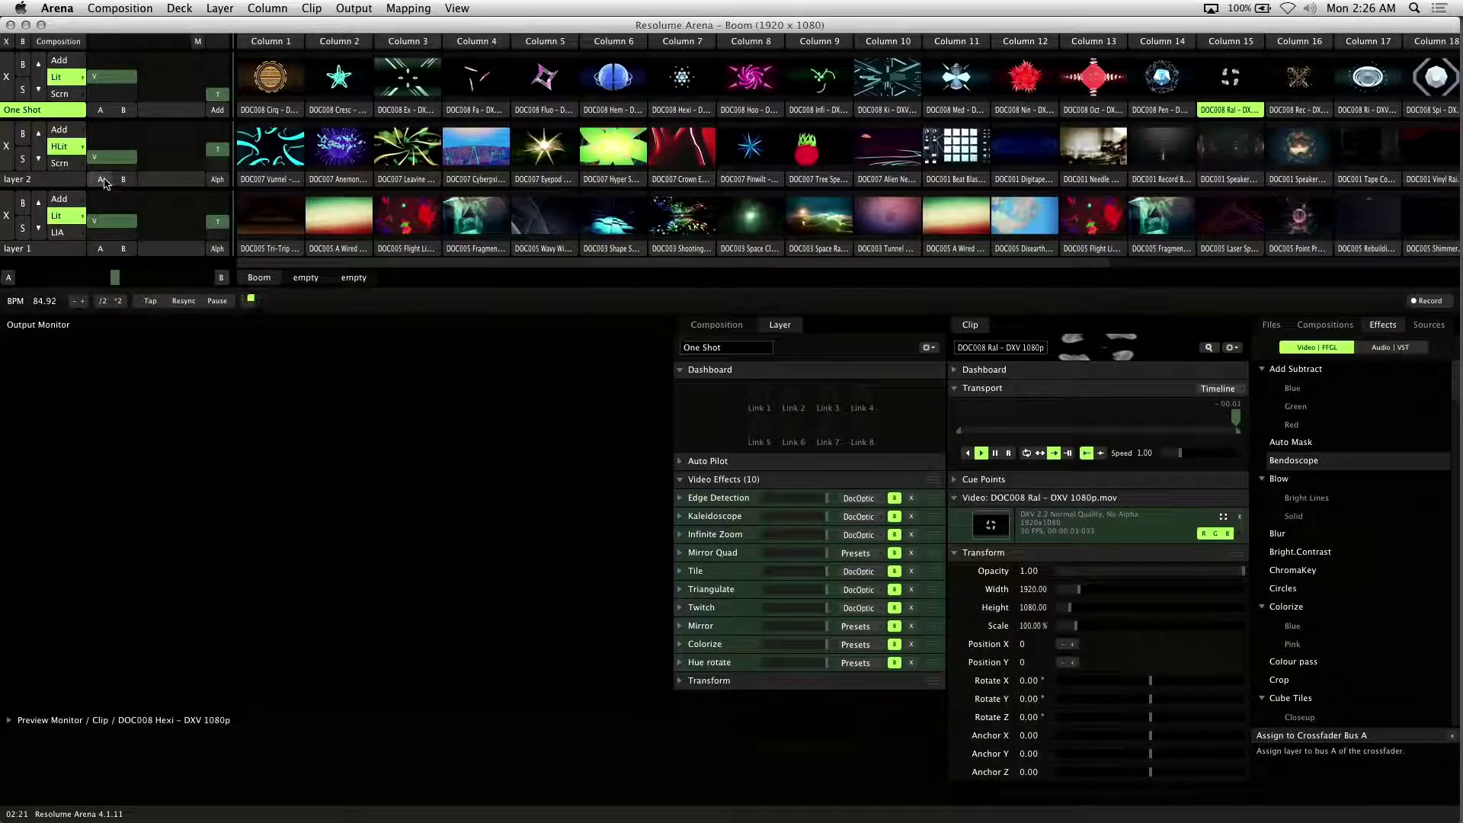
# Step: Start the DOC007 Anemonemic clip in layer 2 and the DOC005 Tri-Trip clip in layer 1 as background visuals
pyautogui.click(327, 157)
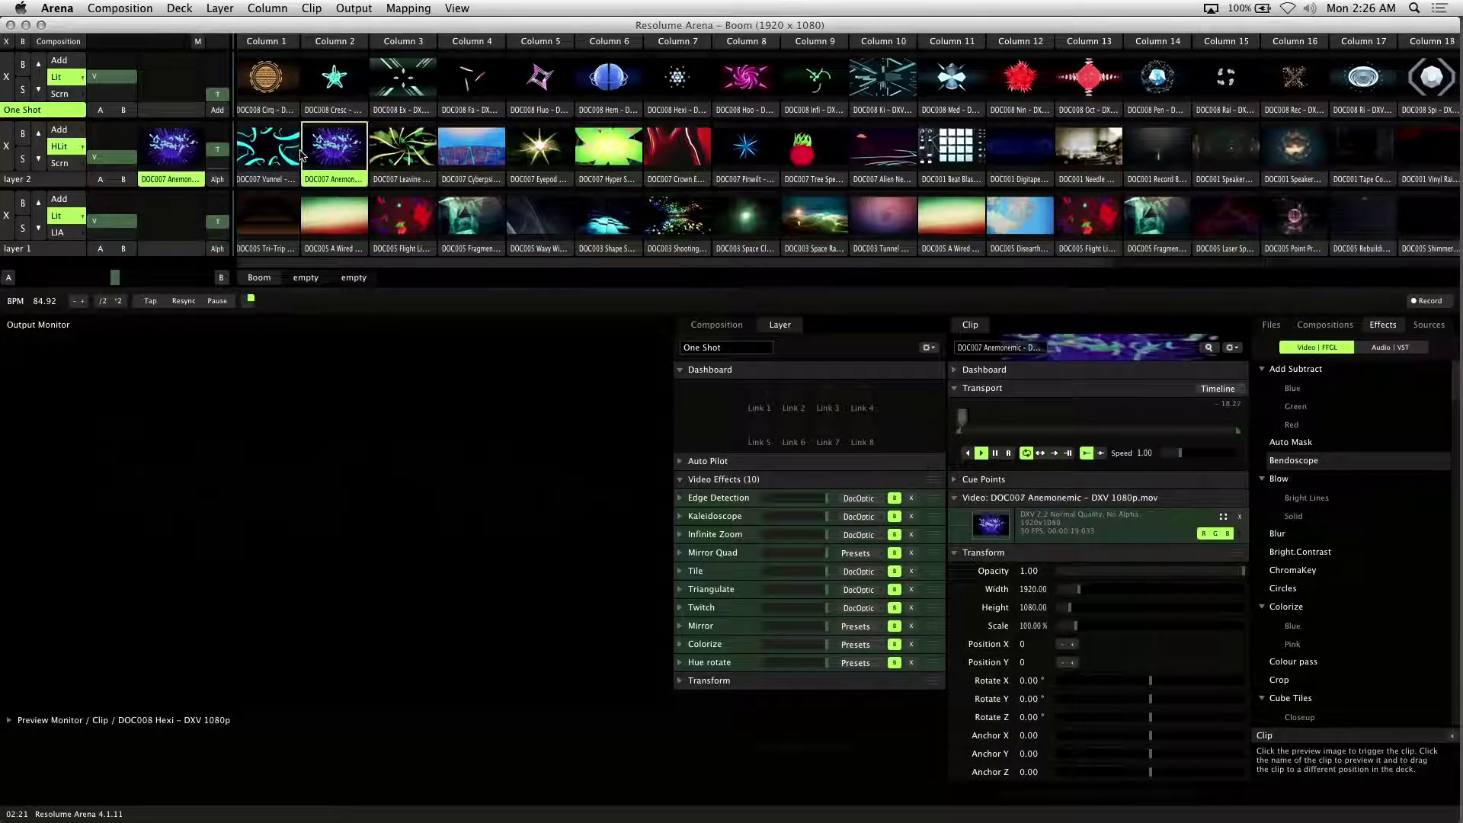
pyautogui.click(281, 204)
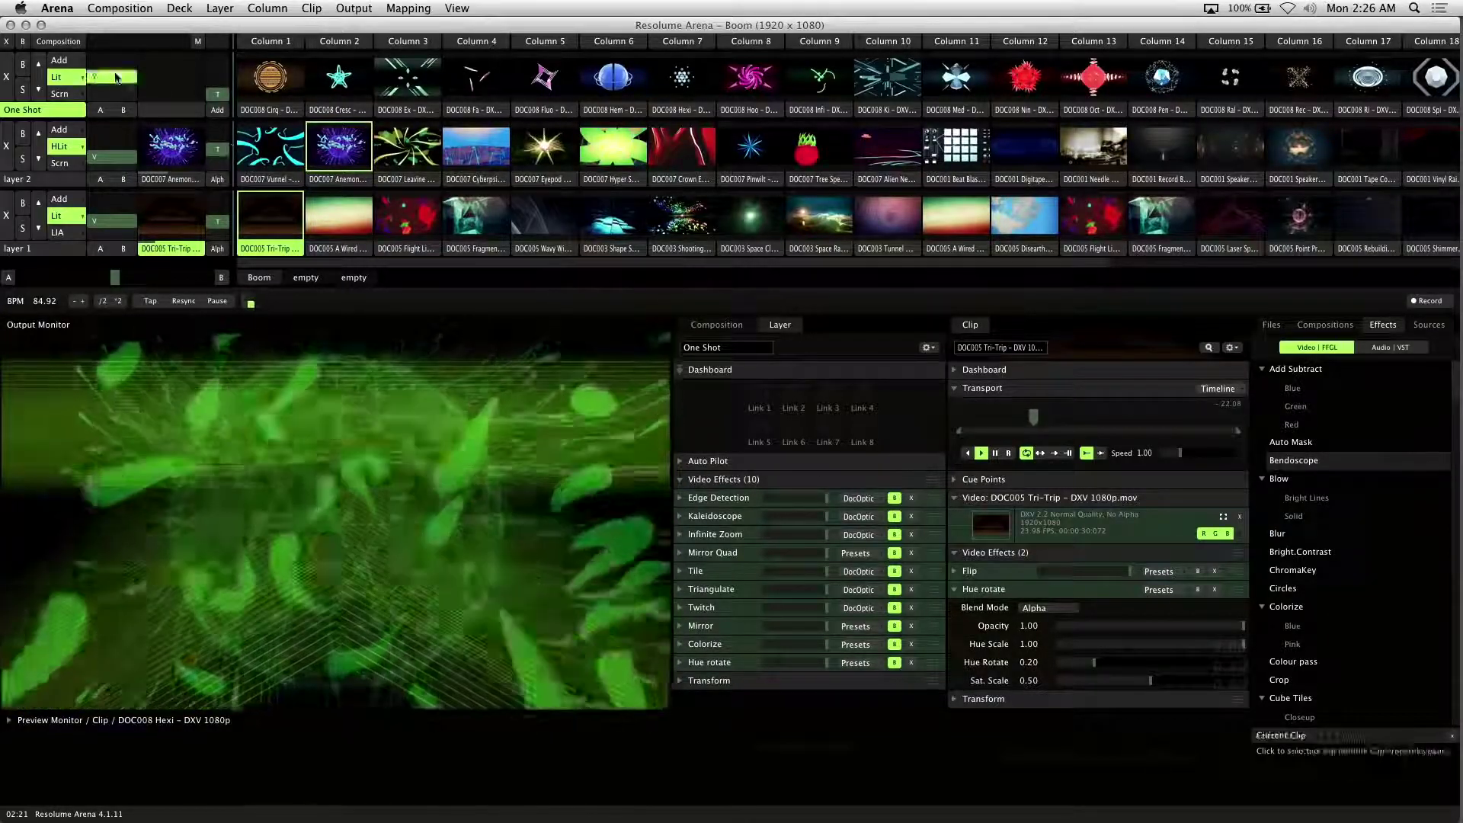
# Step: Set the One Shot layer's blend mode to Add and trigger its clips in columns 2 and 4
pyautogui.click(65, 60)
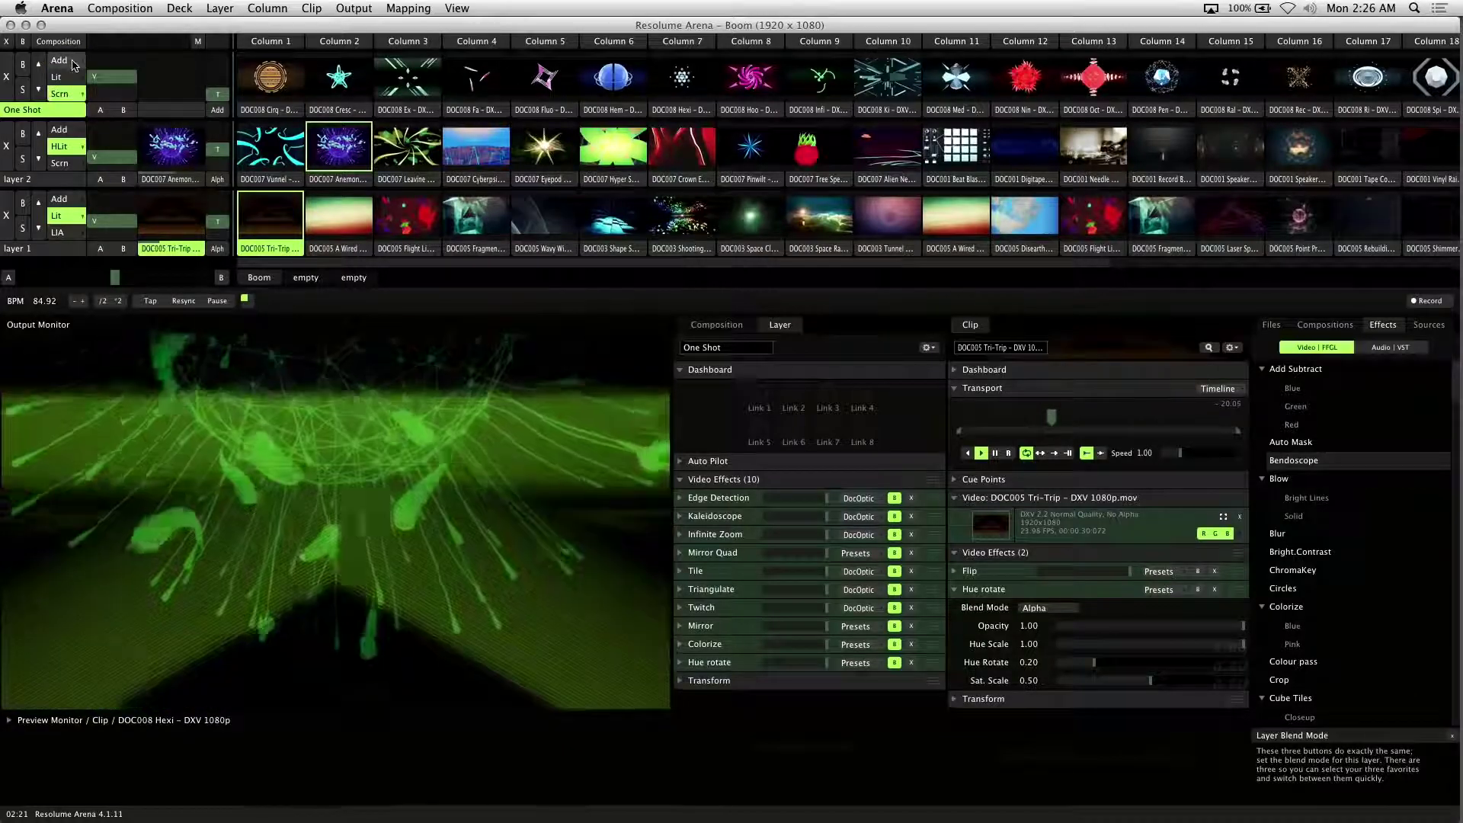
pyautogui.click(337, 80)
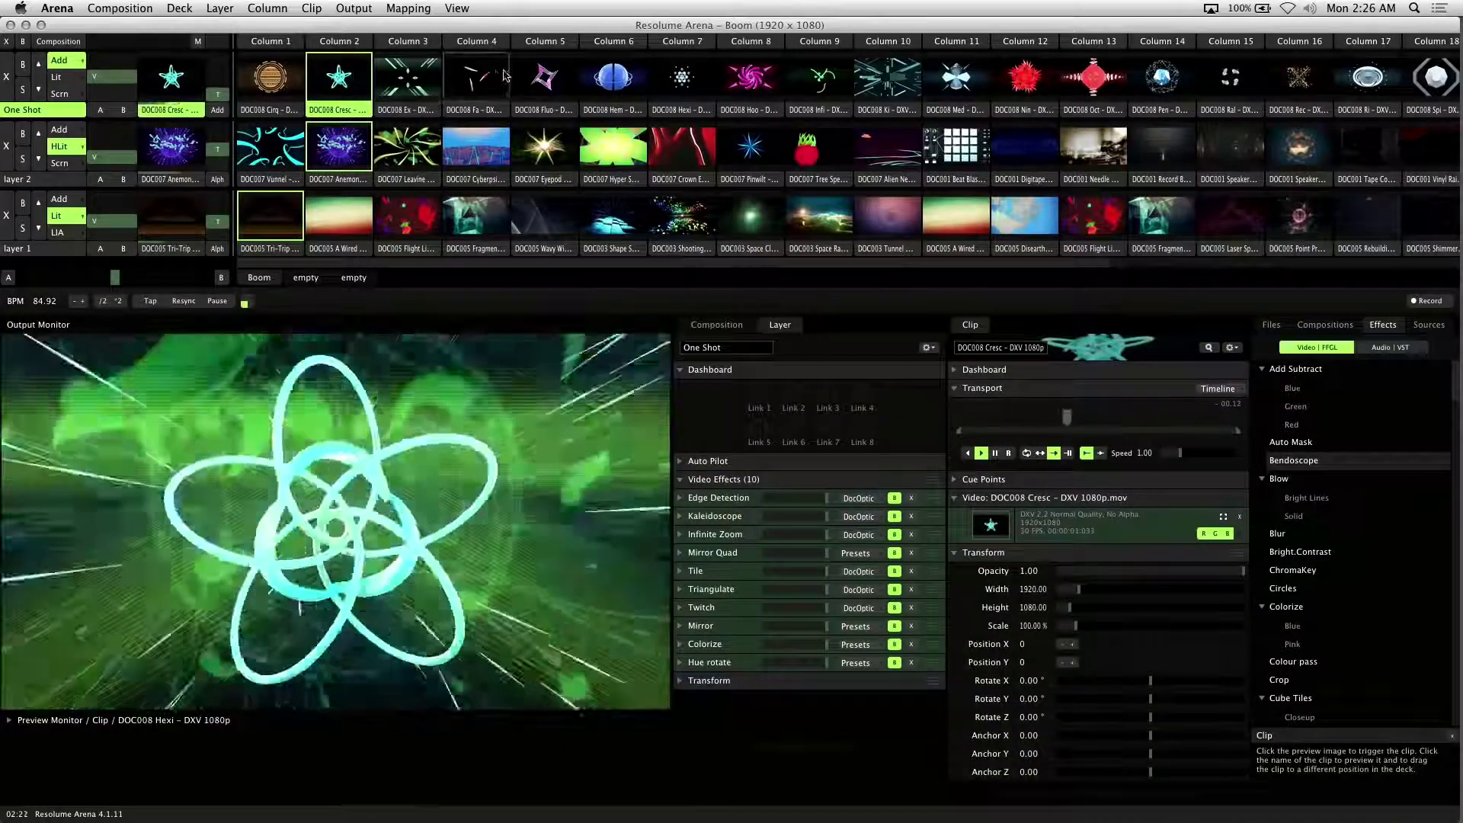
pyautogui.click(471, 80)
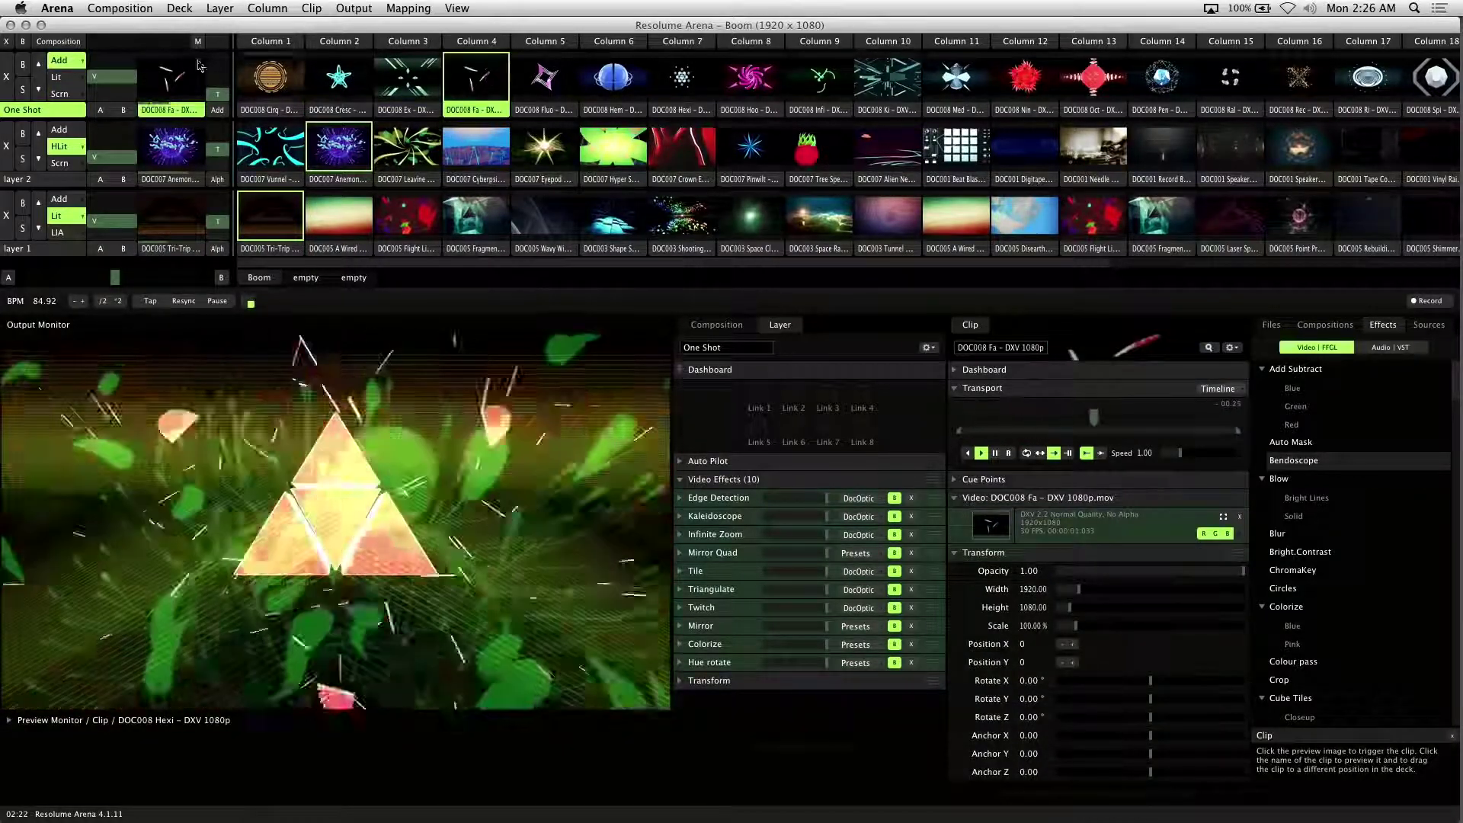
# Step: Switch the One Shot layer's blend mode to Lit and trigger its clips in columns 6 and 8
pyautogui.click(66, 77)
pyautogui.click(612, 80)
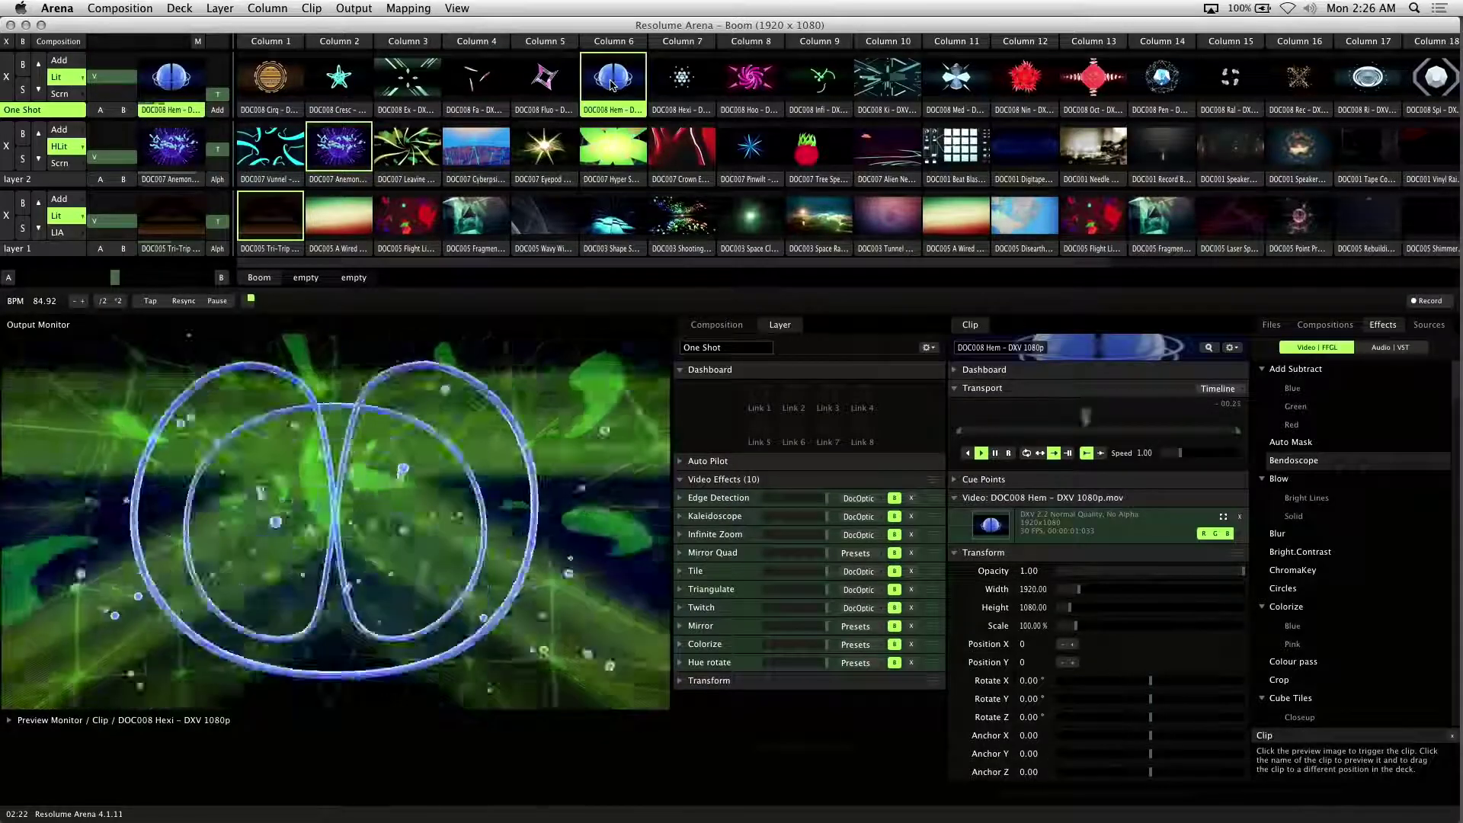
pyautogui.click(750, 77)
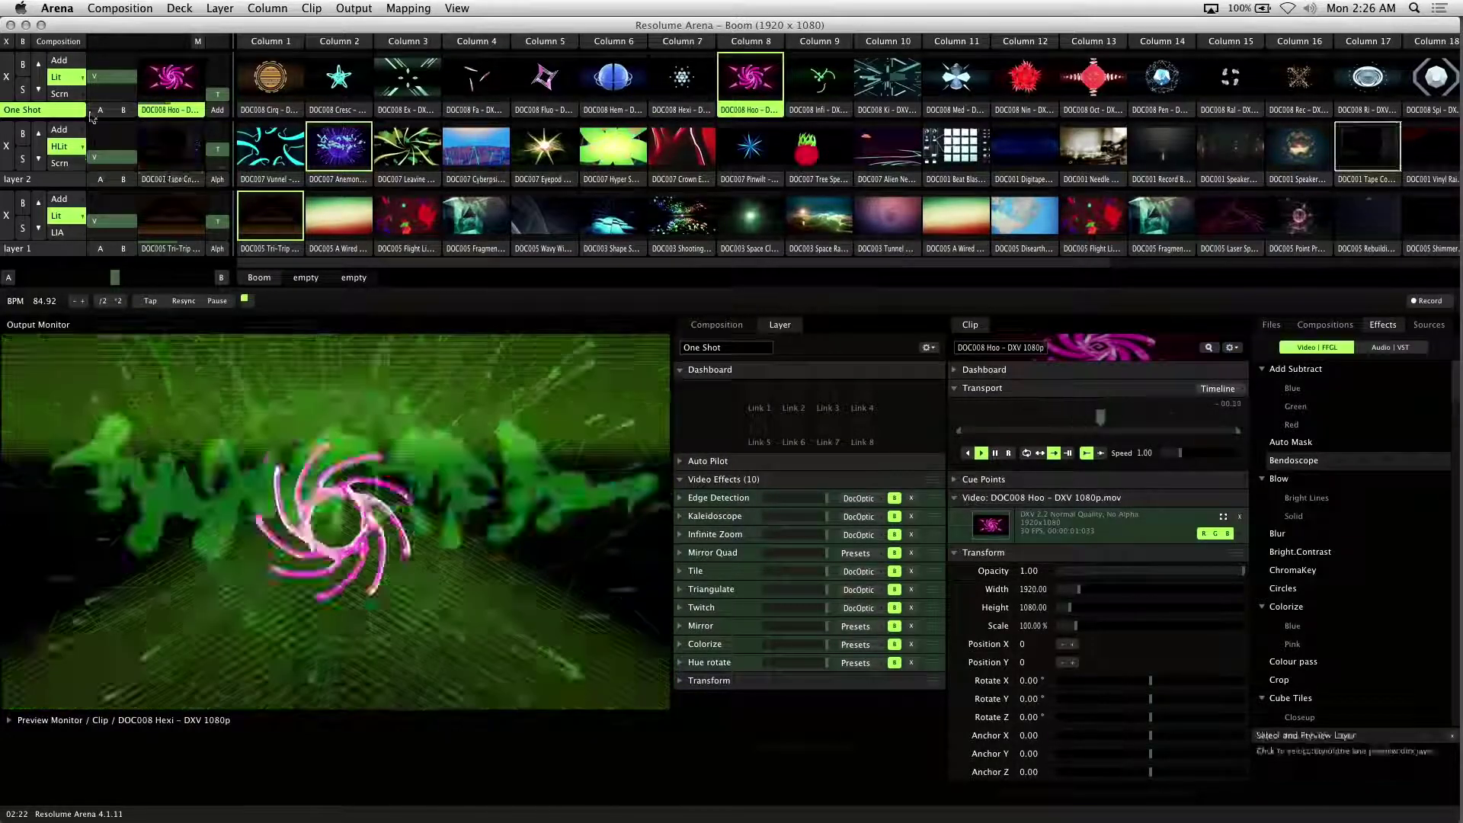
# Step: Change the One Shot layer's blend mode to Scrn and trigger its clips in columns 9, 15 and 11
pyautogui.click(67, 94)
pyautogui.click(819, 78)
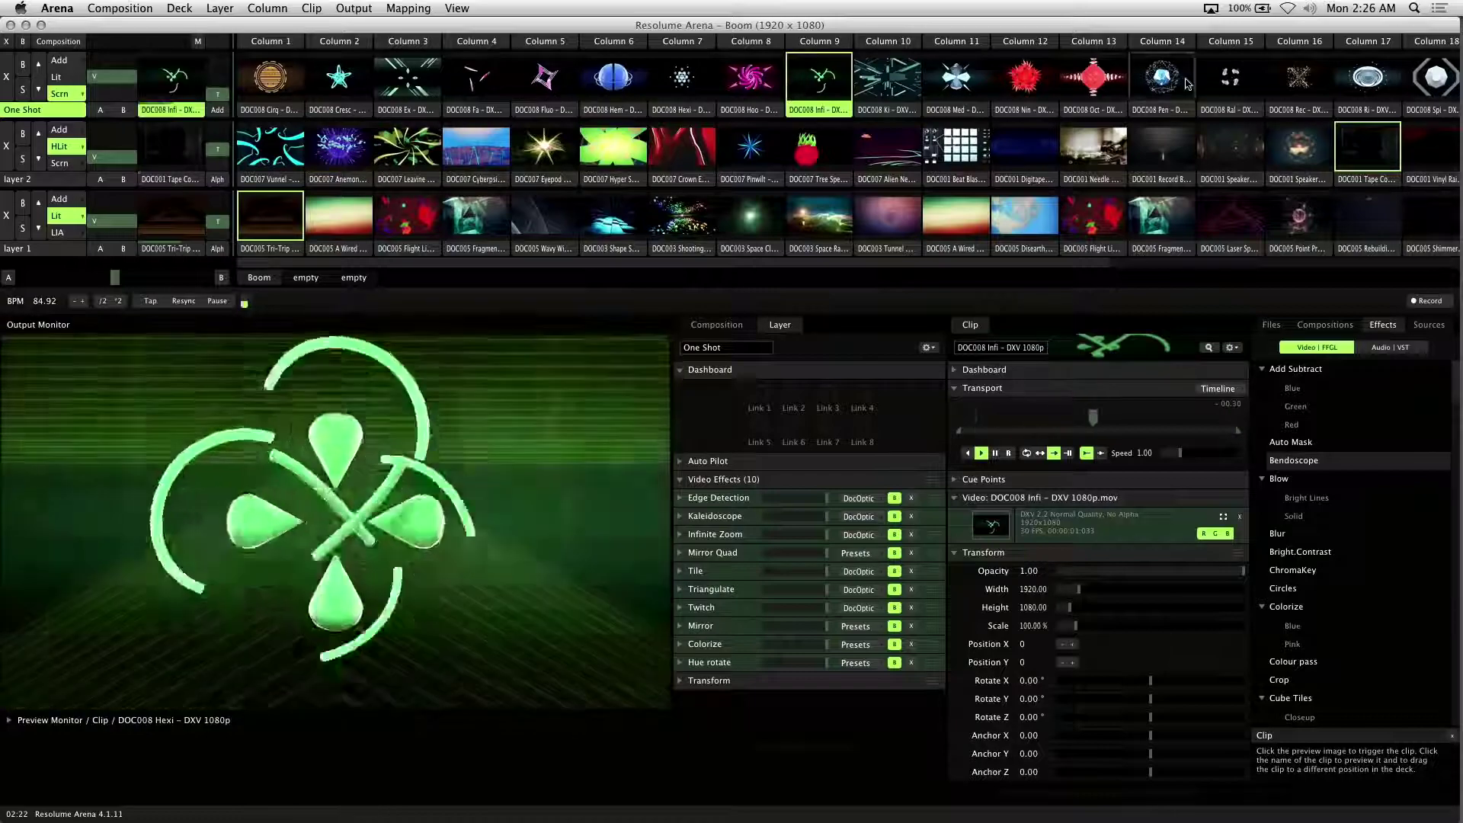
pyautogui.click(1218, 79)
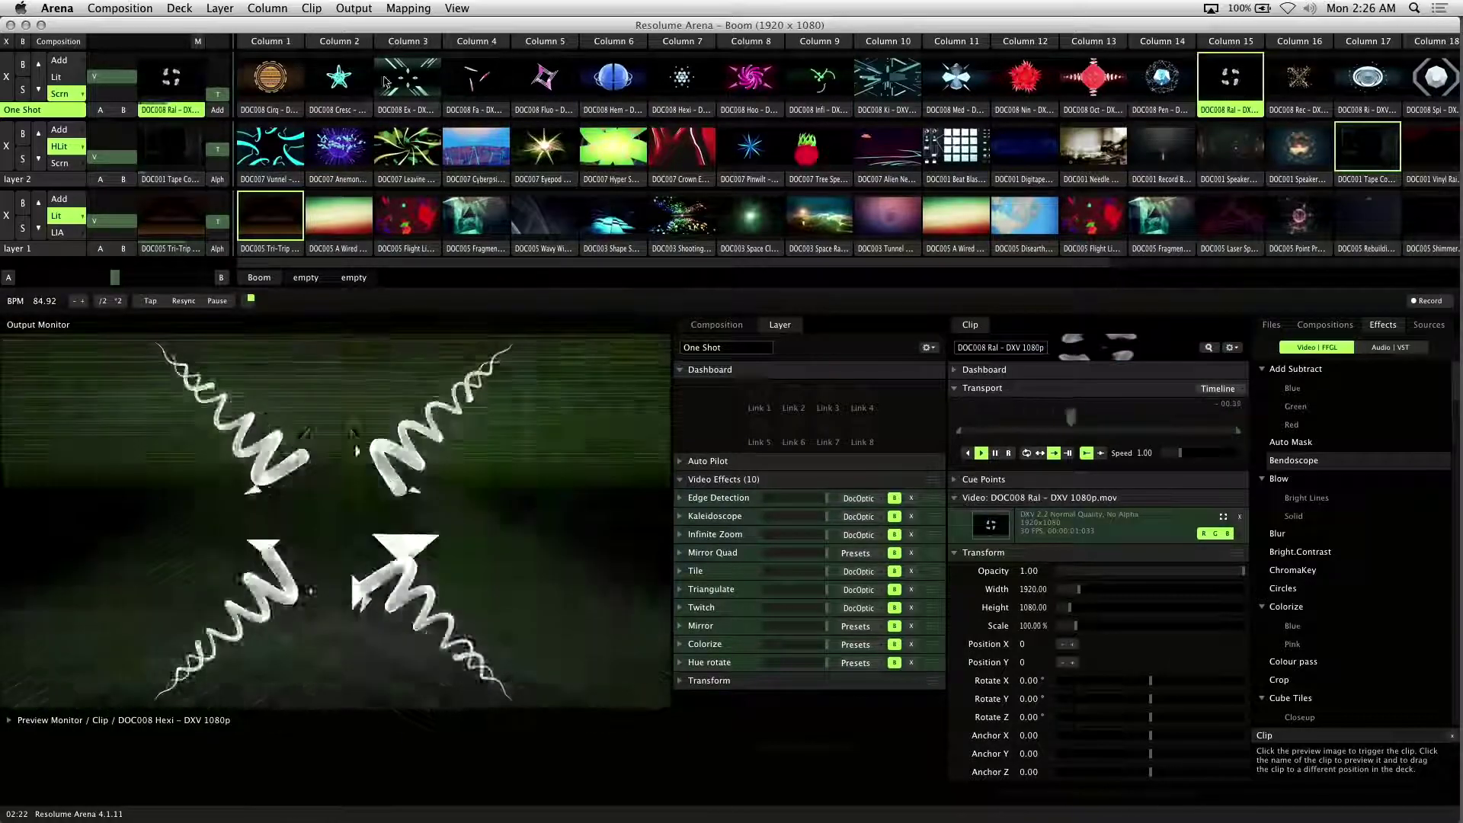
pyautogui.click(957, 78)
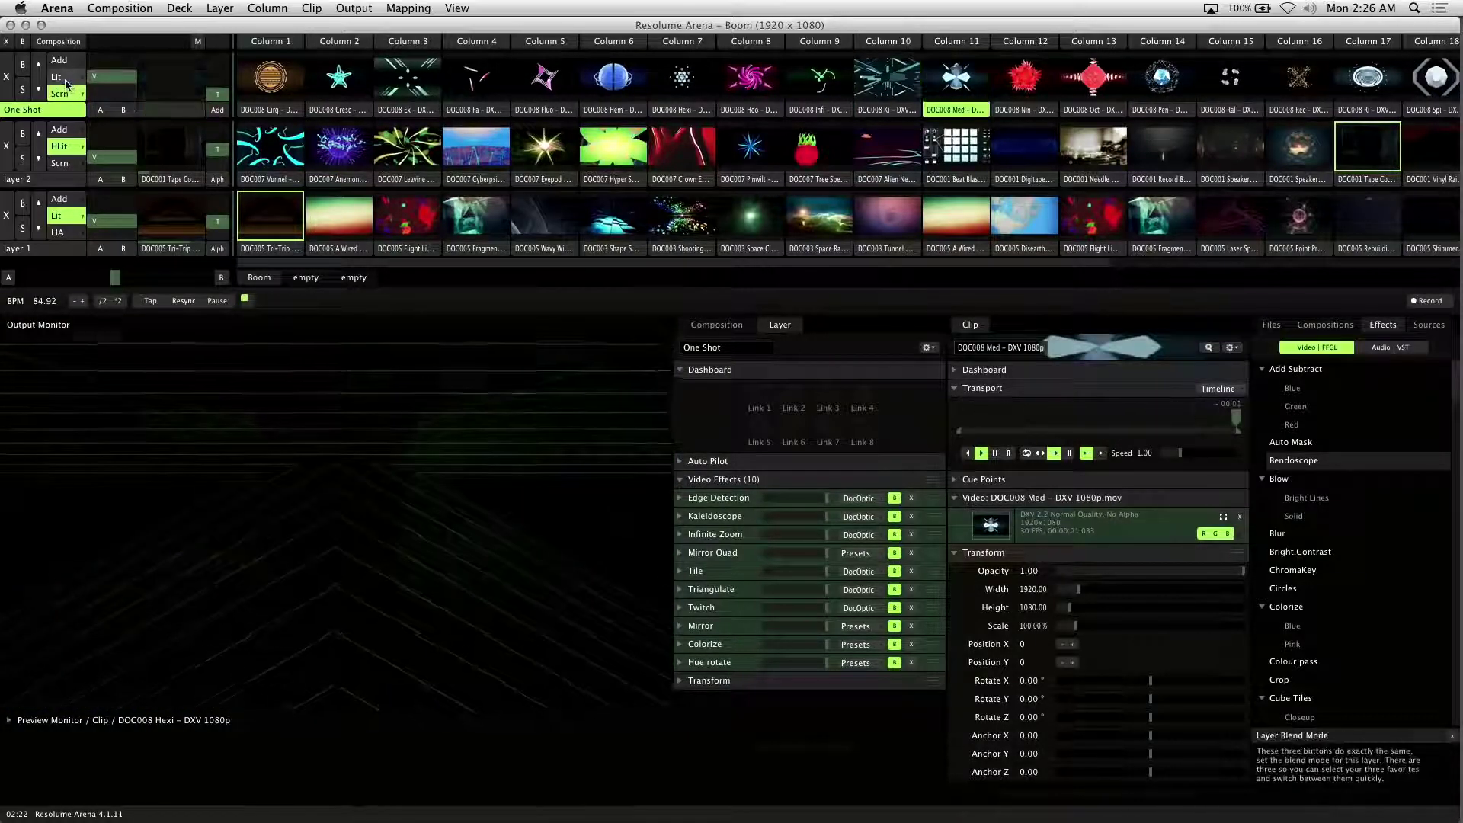
# Step: Return the One Shot layer to the Lit blend mode and trigger its clips in columns 3, 11, 13 and 14
pyautogui.click(65, 79)
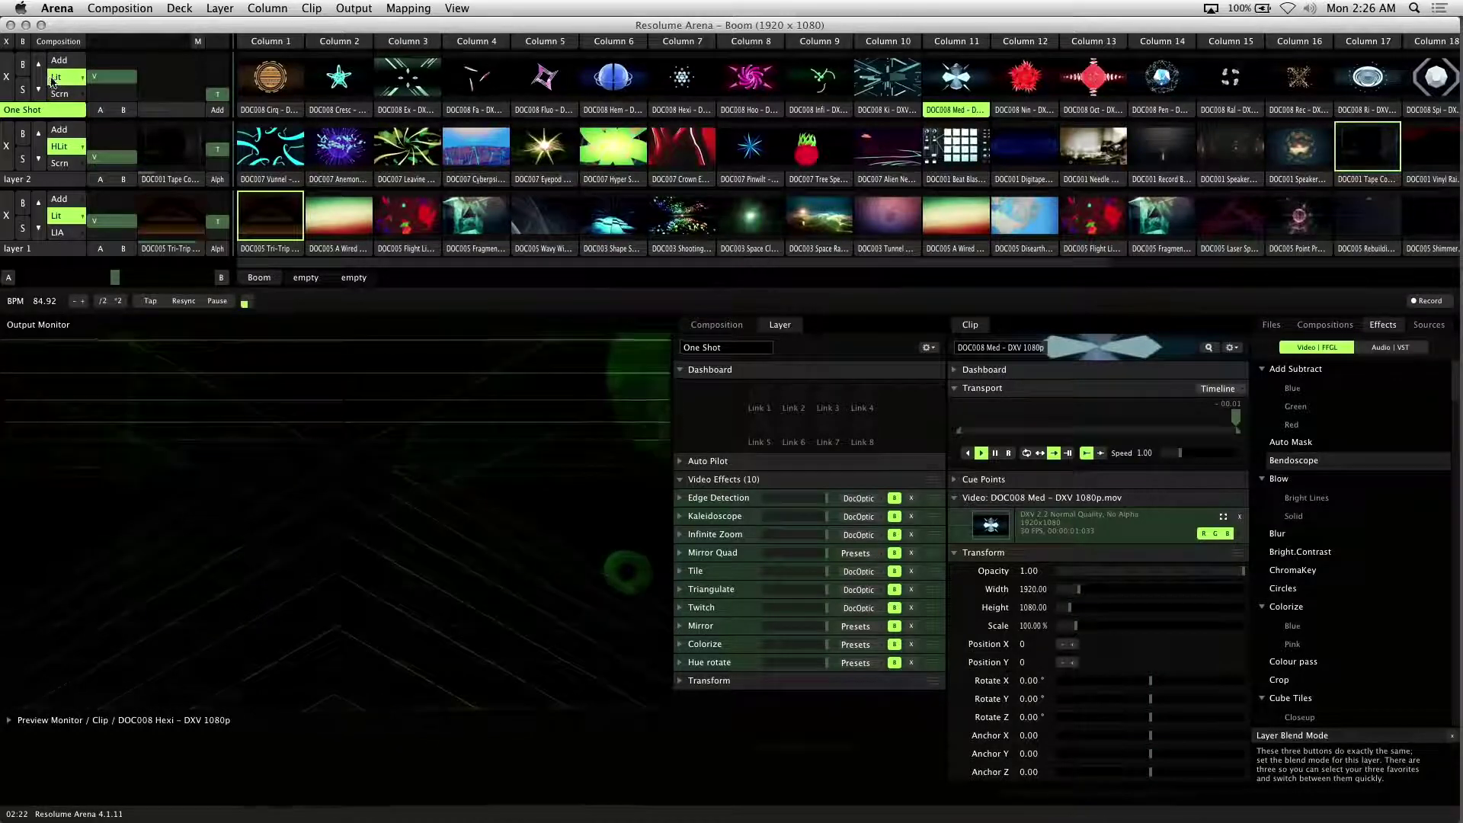
pyautogui.click(407, 77)
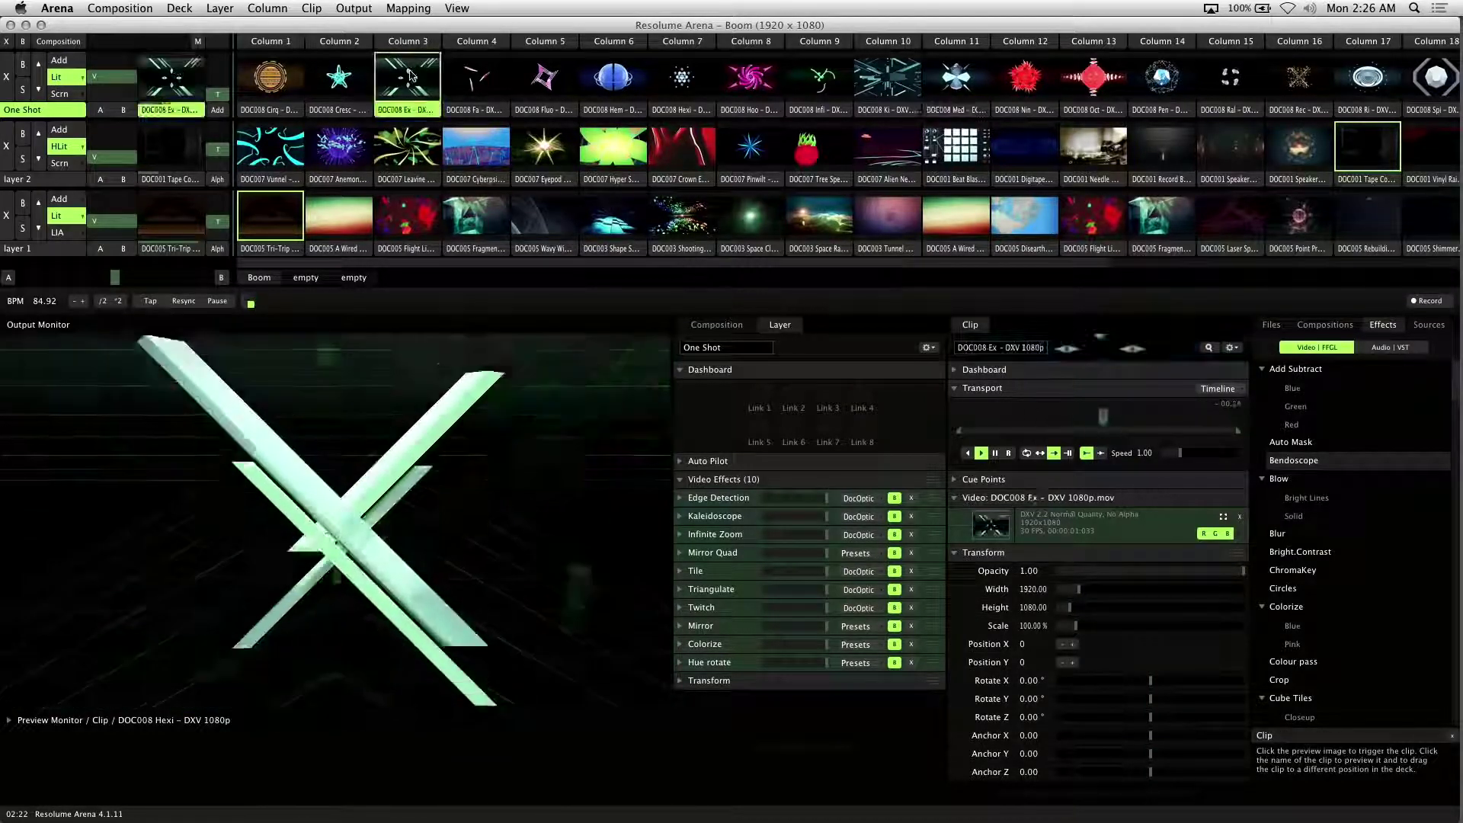
pyautogui.click(956, 76)
pyautogui.click(1093, 76)
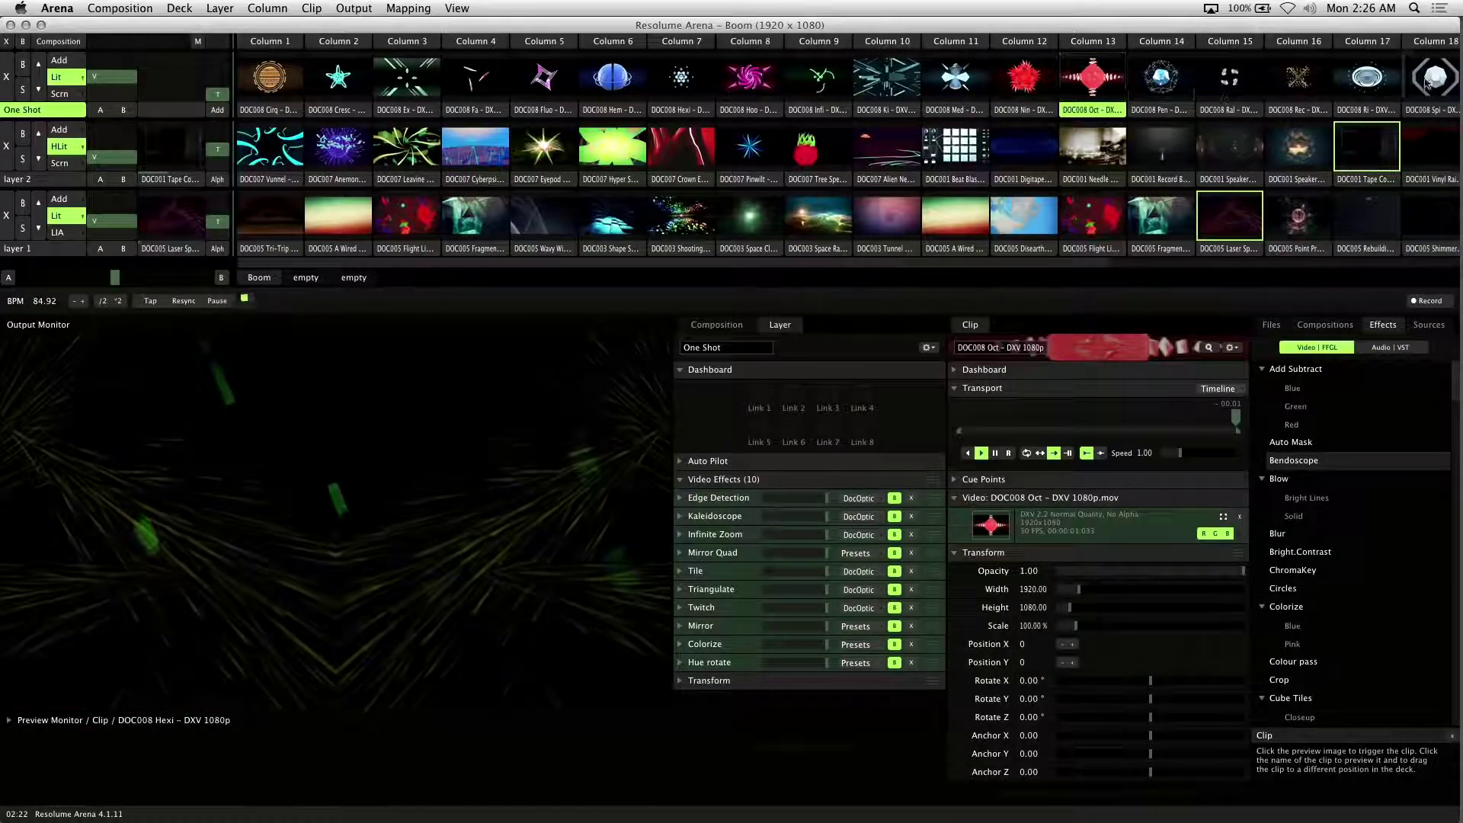
pyautogui.click(1178, 84)
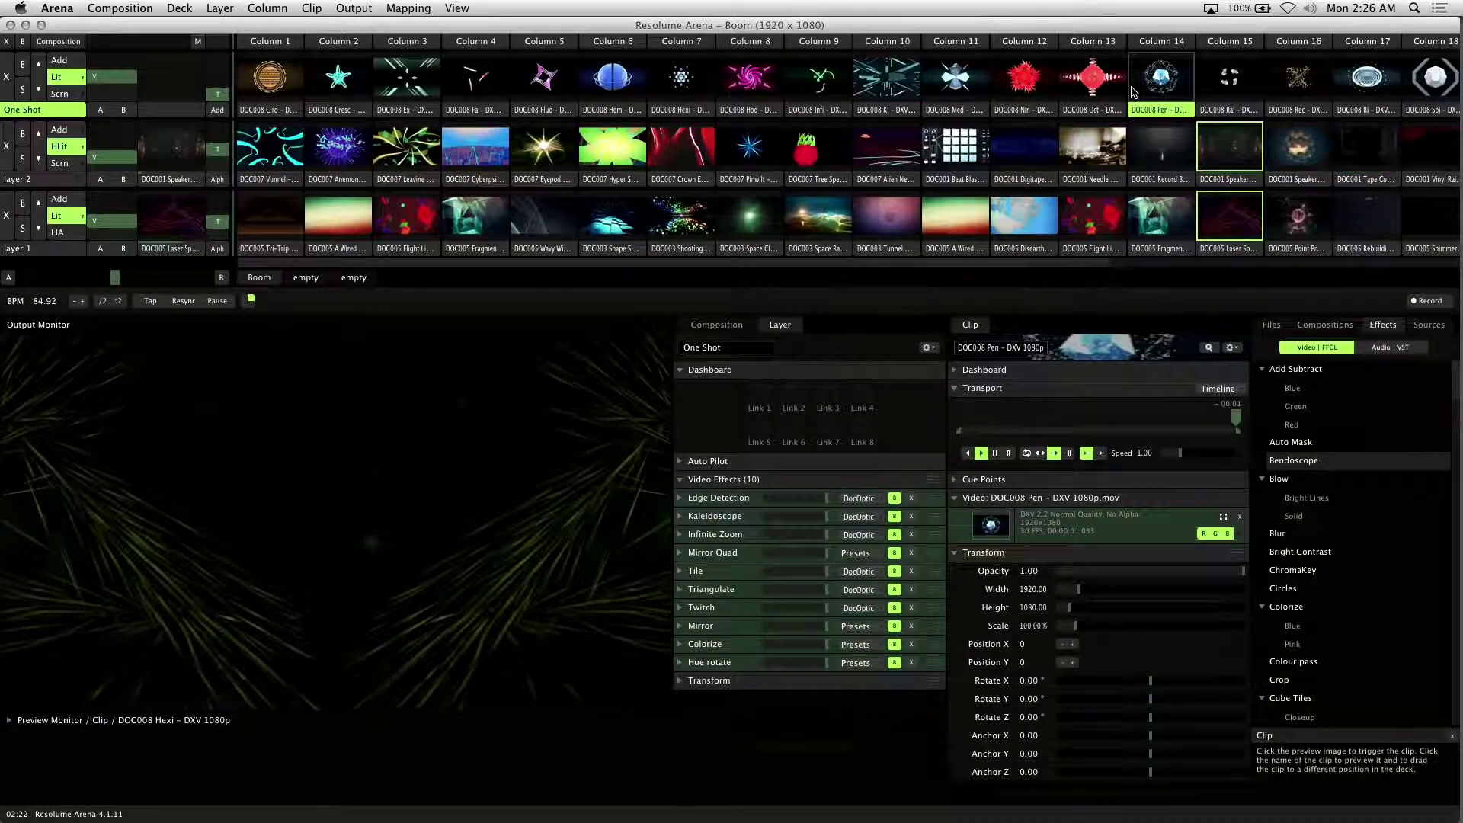
# Step: Start editing the composition key map and assign Q, W, E, R, T and Y to the One Shot clips in columns 1 to 6
pyautogui.click(409, 8)
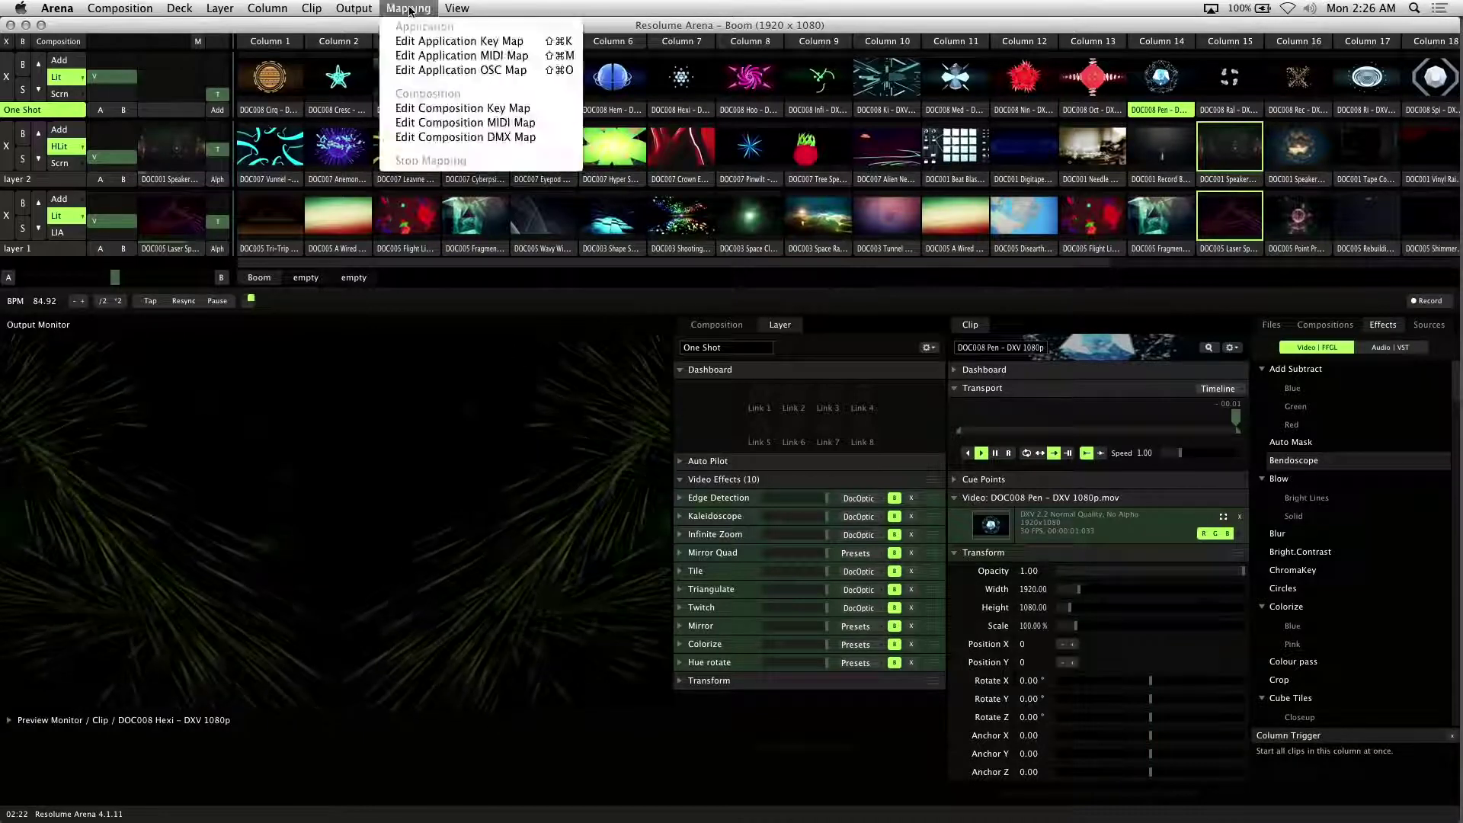
pyautogui.click(500, 109)
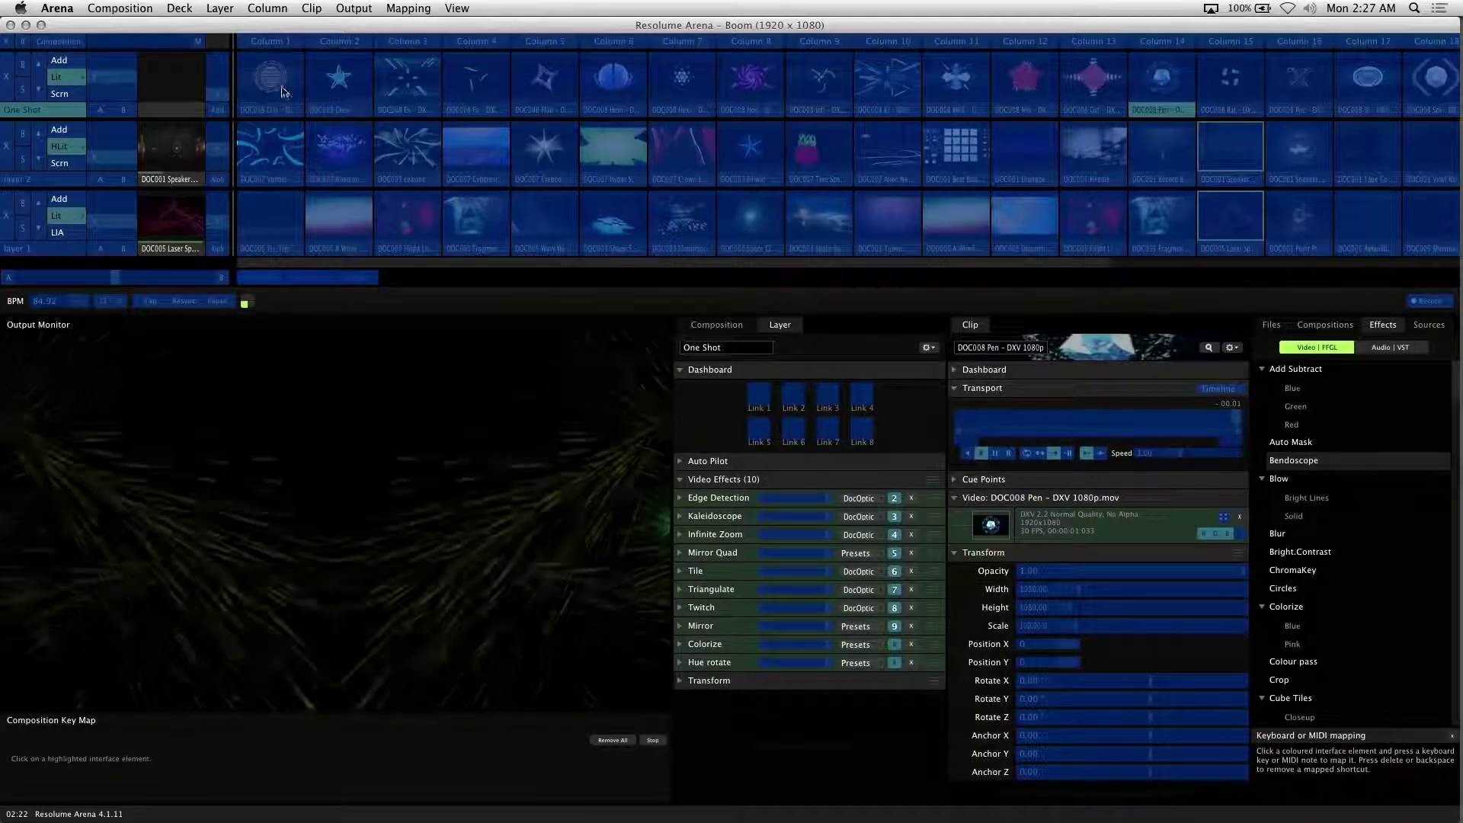
pyautogui.click(339, 84)
pyautogui.press('w')
pyautogui.click(402, 91)
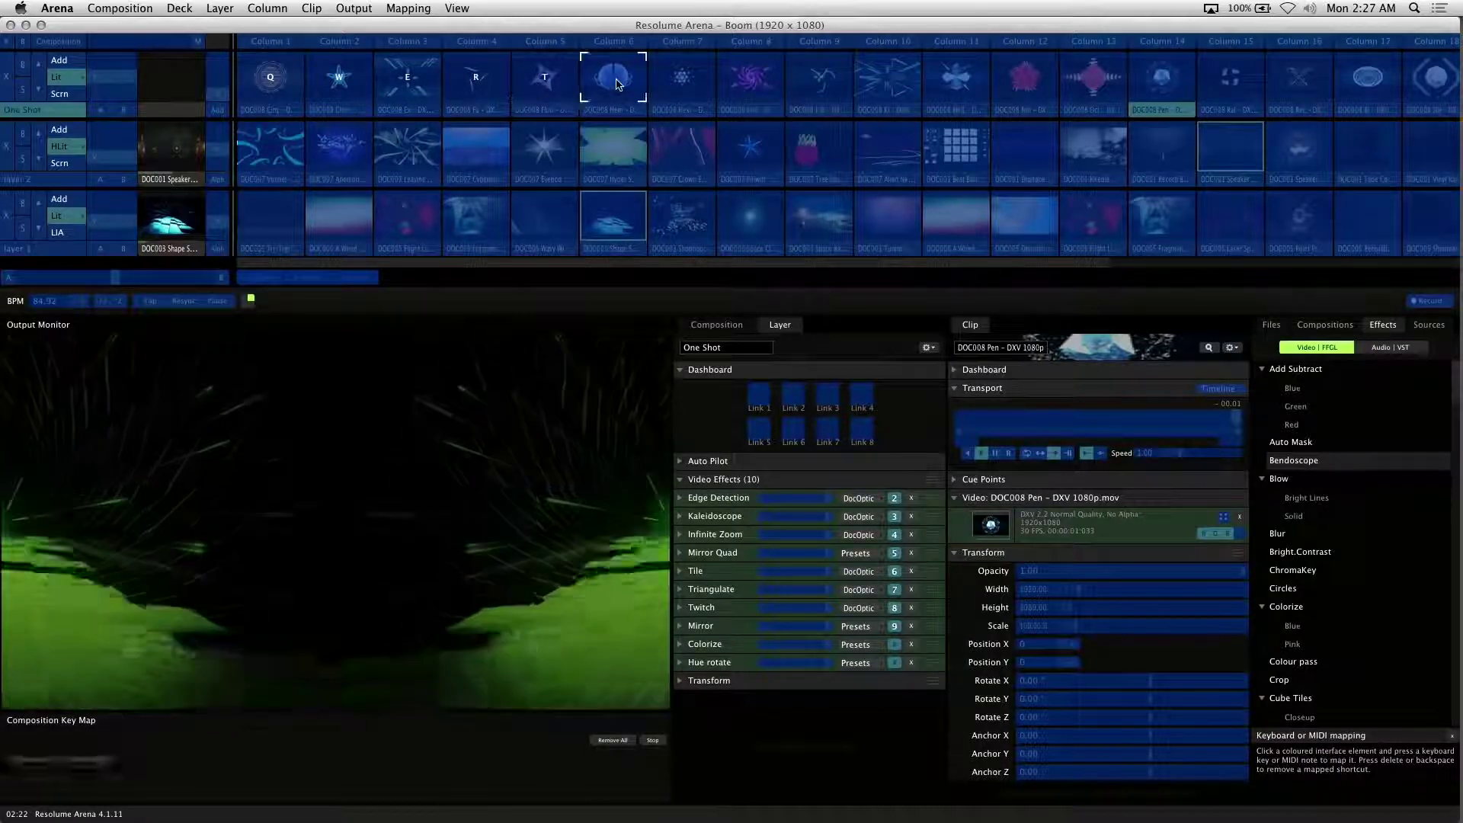
# Step: Map the keys U, I and O to the One Shot clips in columns 7 to 9
pyautogui.click(683, 88)
pyautogui.press('u')
pyautogui.click(764, 84)
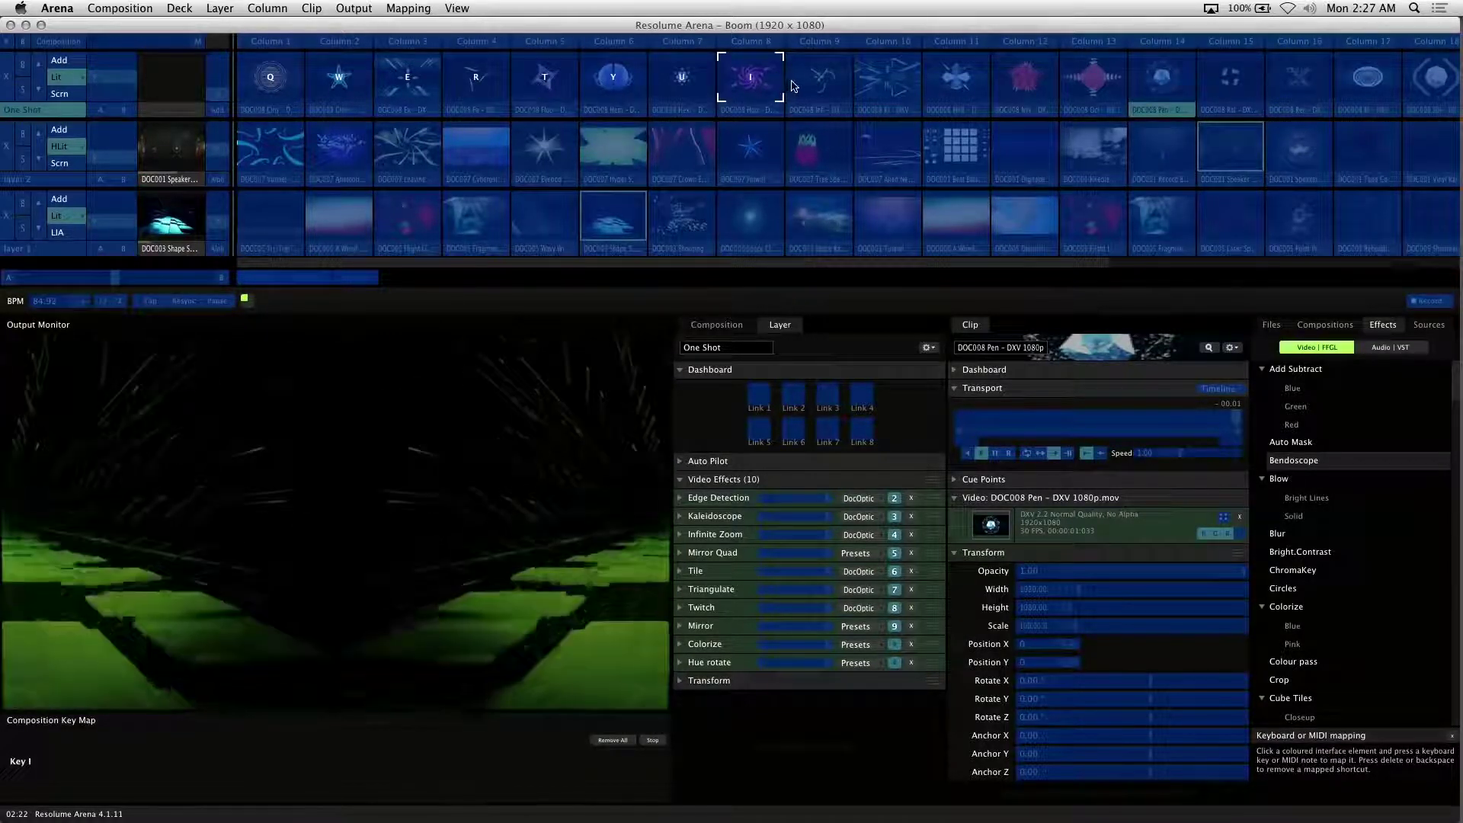
pyautogui.click(817, 86)
pyautogui.press('o')
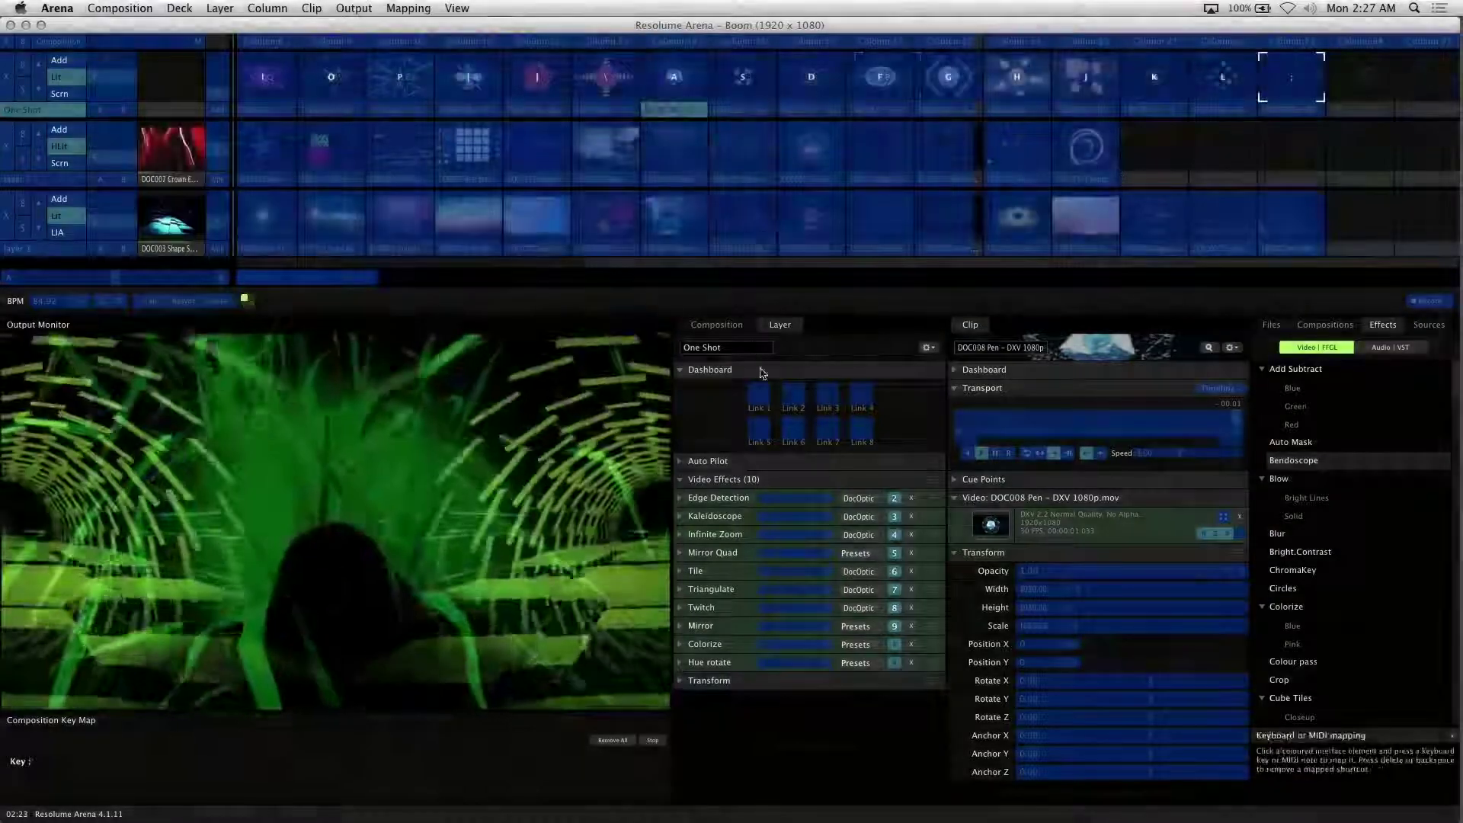
# Step: Stop editing the key map and trigger One Shot clips live with their mapped keys, including those in columns 18 and 3
pyautogui.click(660, 741)
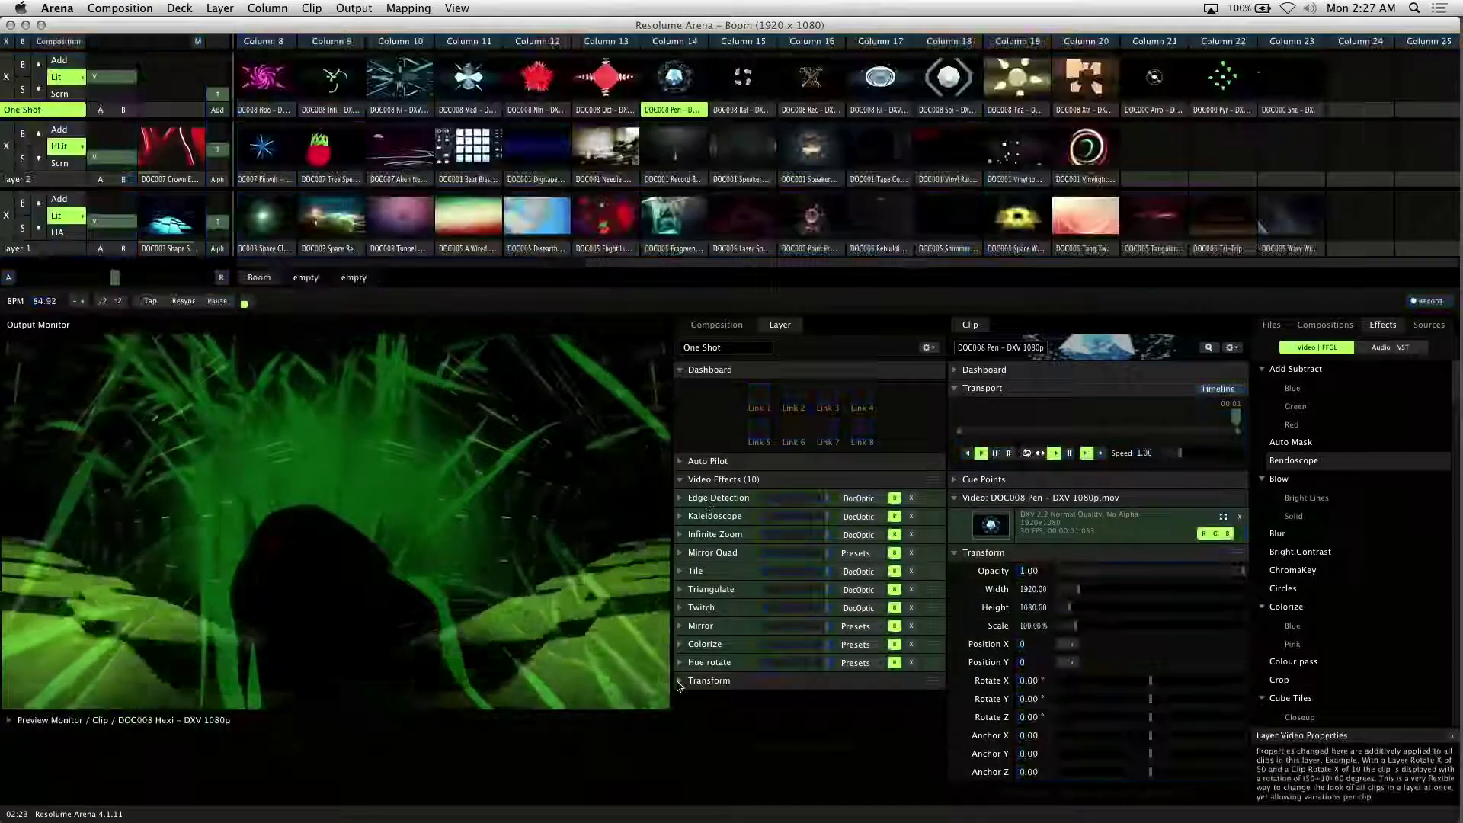
pyautogui.press('a')
pyautogui.press('s')
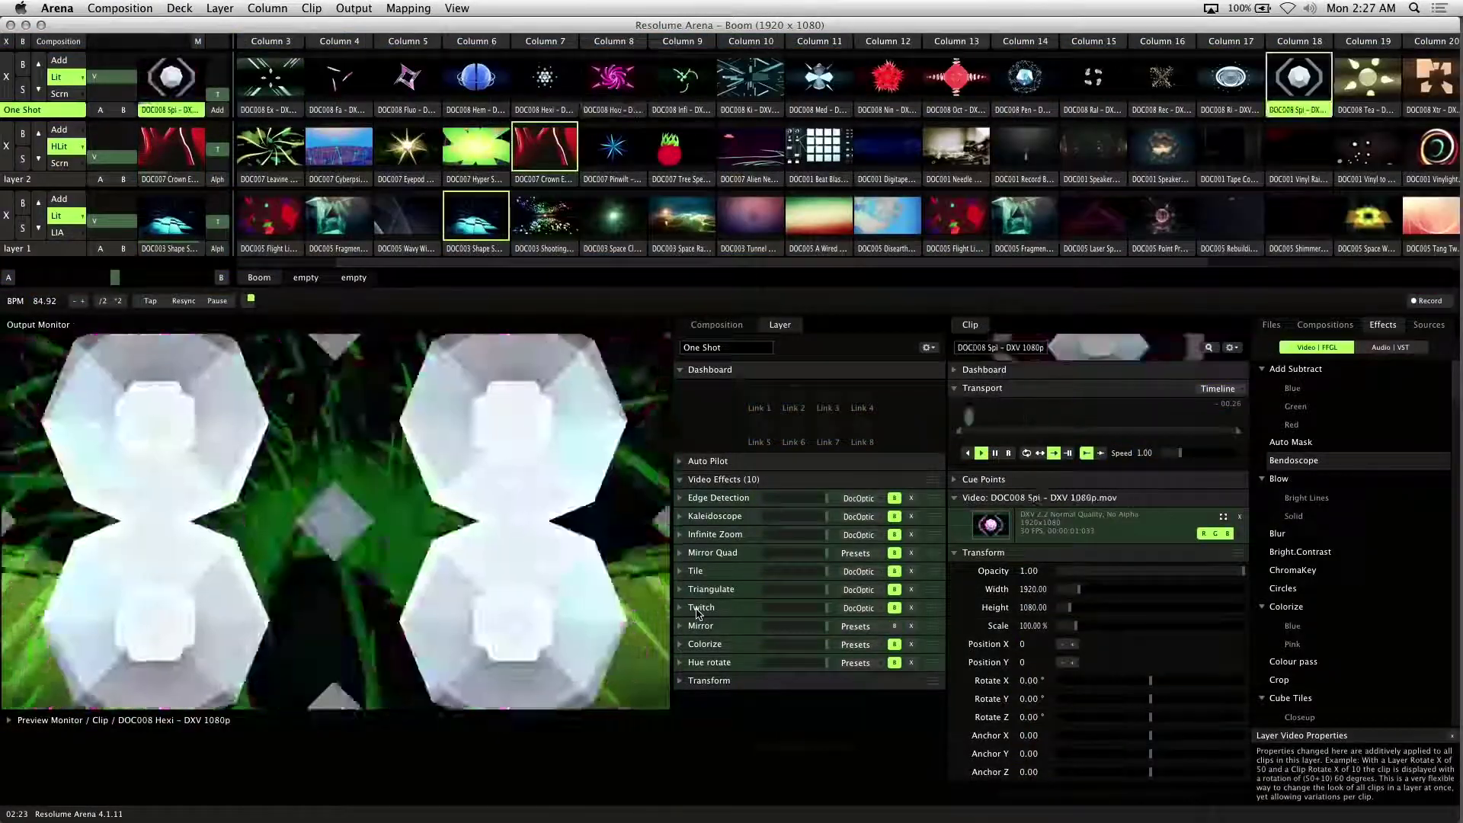
pyautogui.press('d')
pyautogui.press('f')
pyautogui.press('a')
pyautogui.press('c')
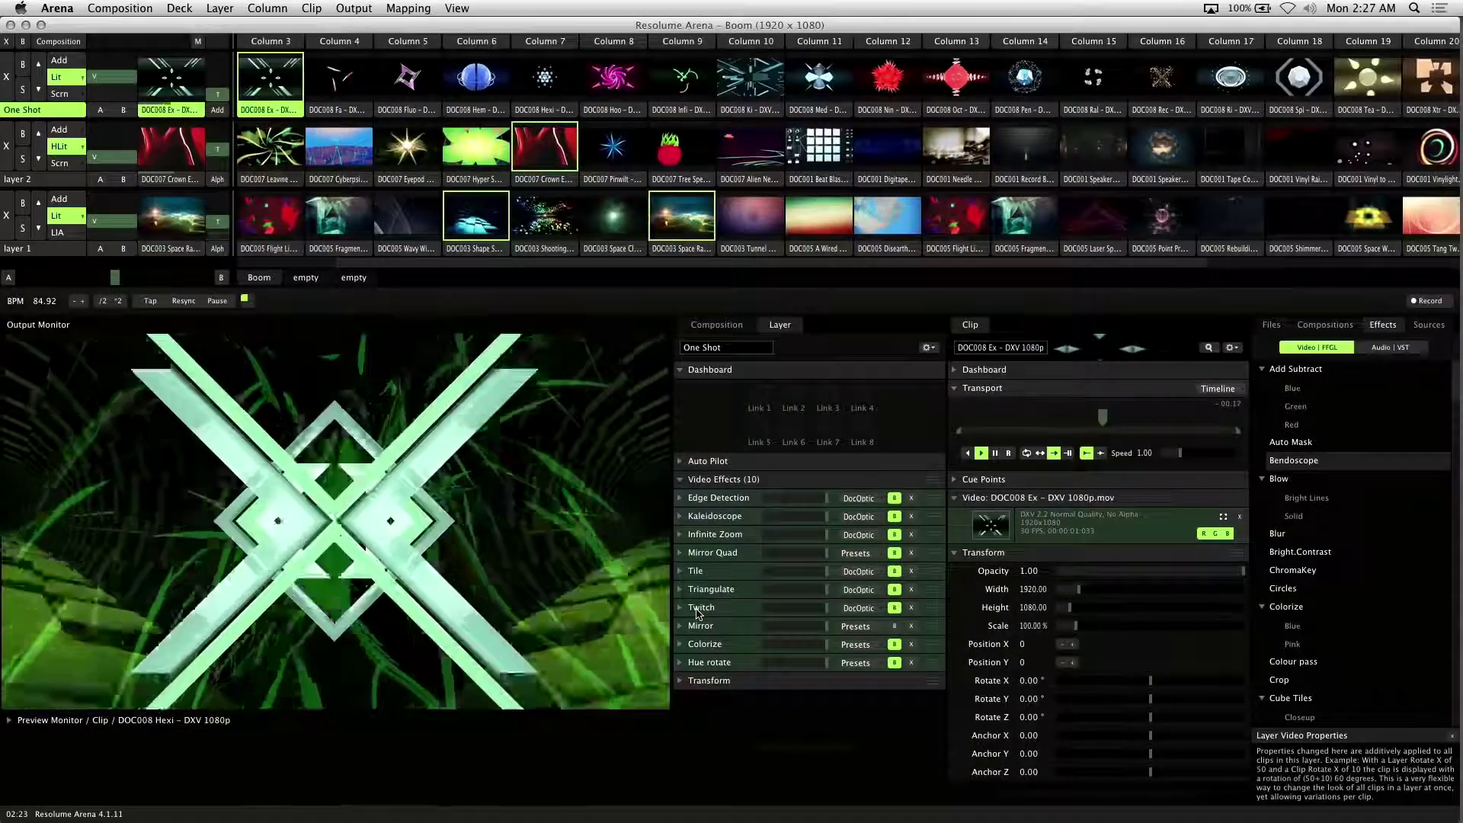
# Step: Bypass the Mirror effect on the One Shot layer and trigger more of its clips by key, including columns 4 and 22
pyautogui.click(895, 626)
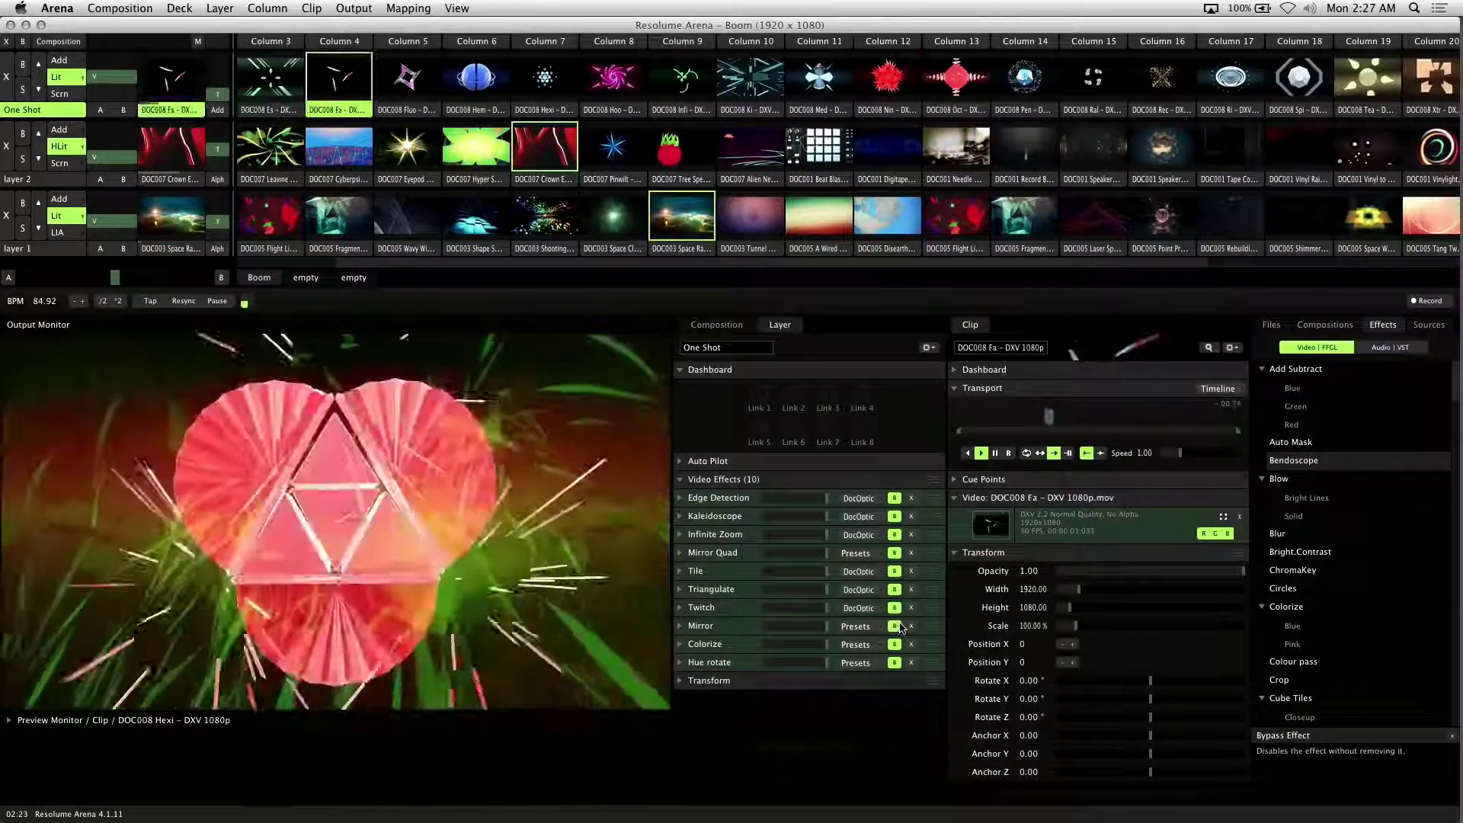
pyautogui.press('a')
pyautogui.press('s')
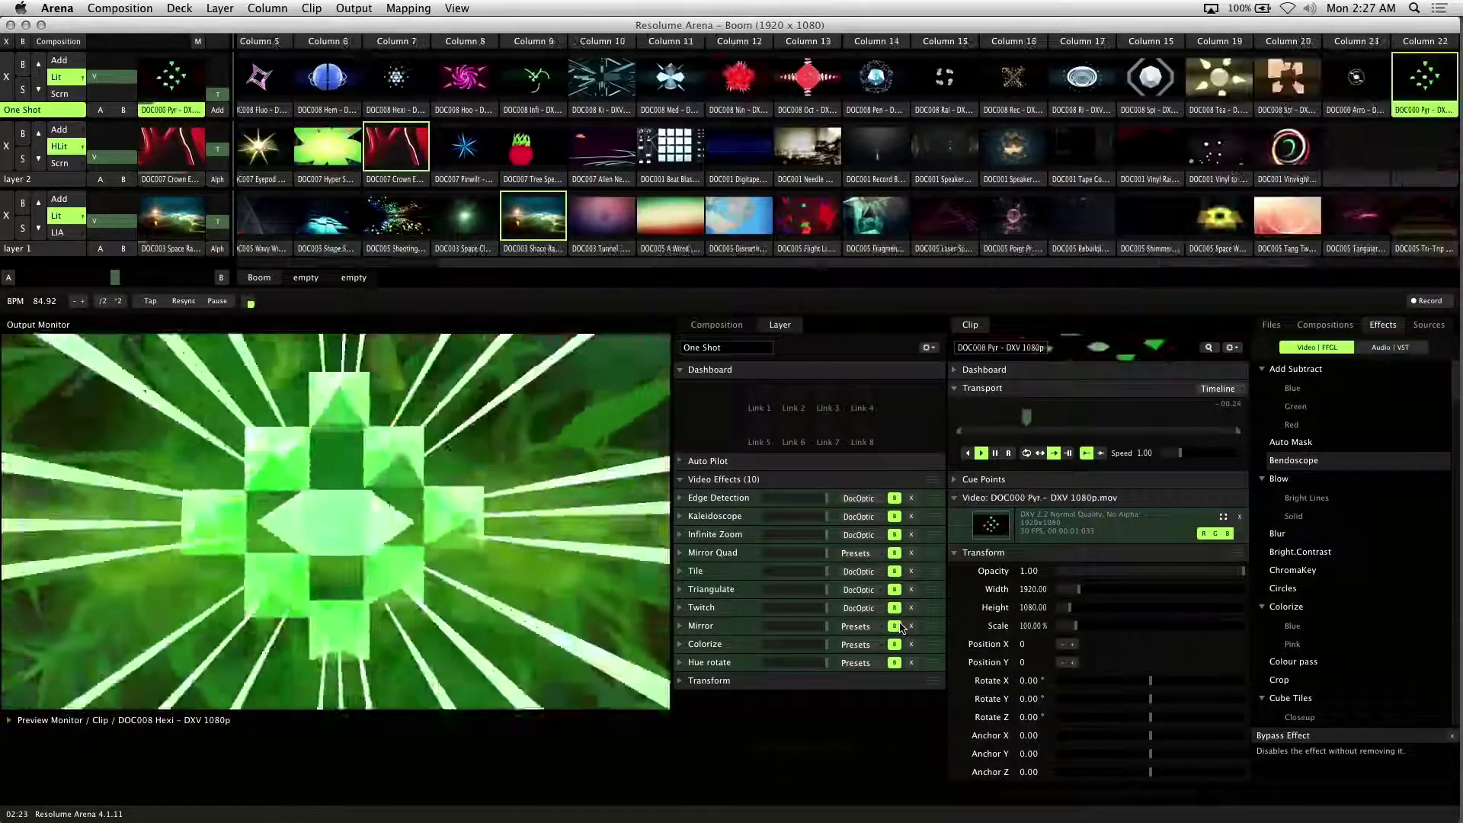
pyautogui.press('d')
pyautogui.press('f')
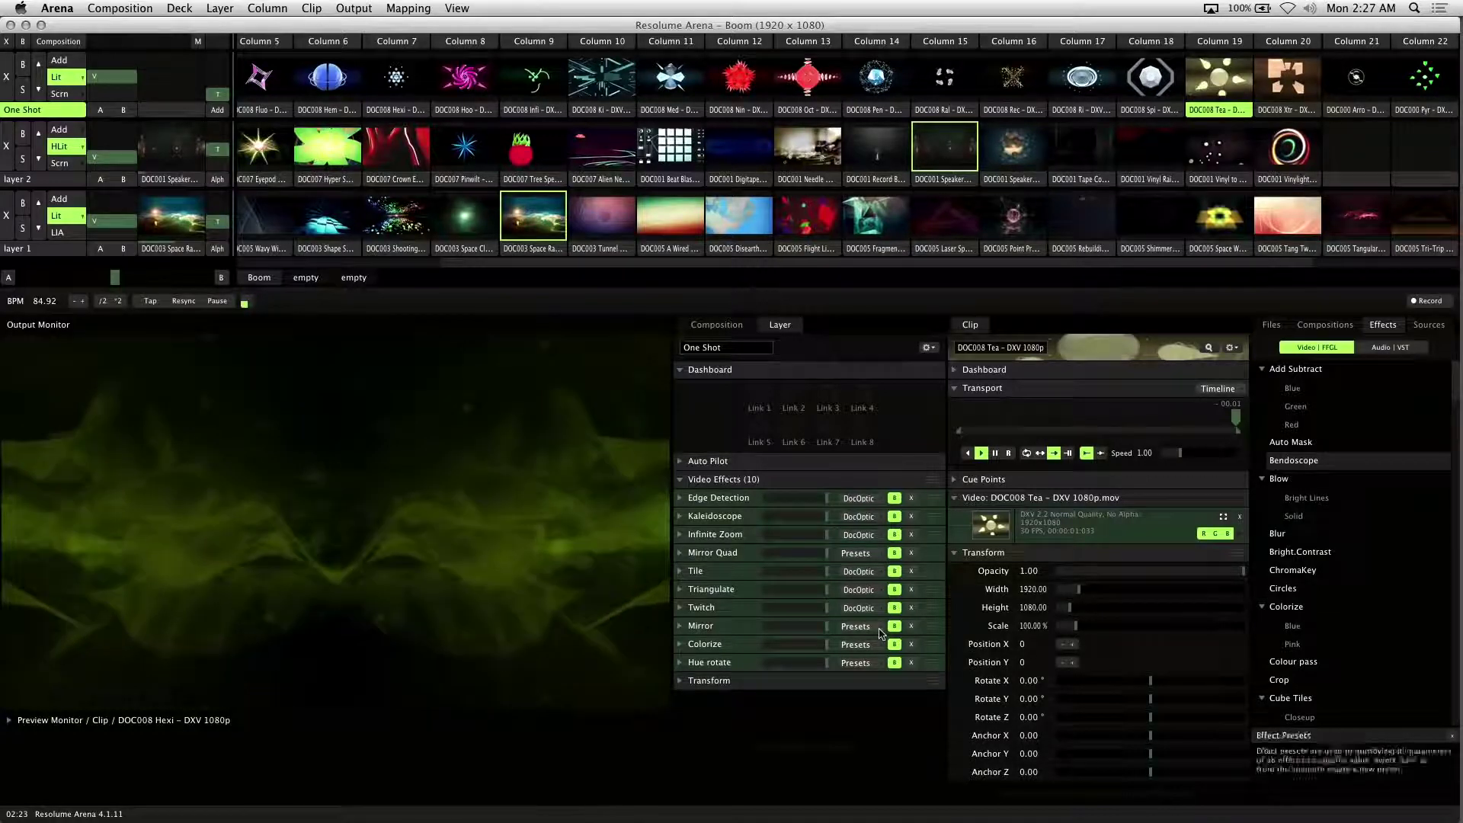
# Step: Select the One Shot layer and view the composition properties before returning to the layer's own properties
pyautogui.click(58, 113)
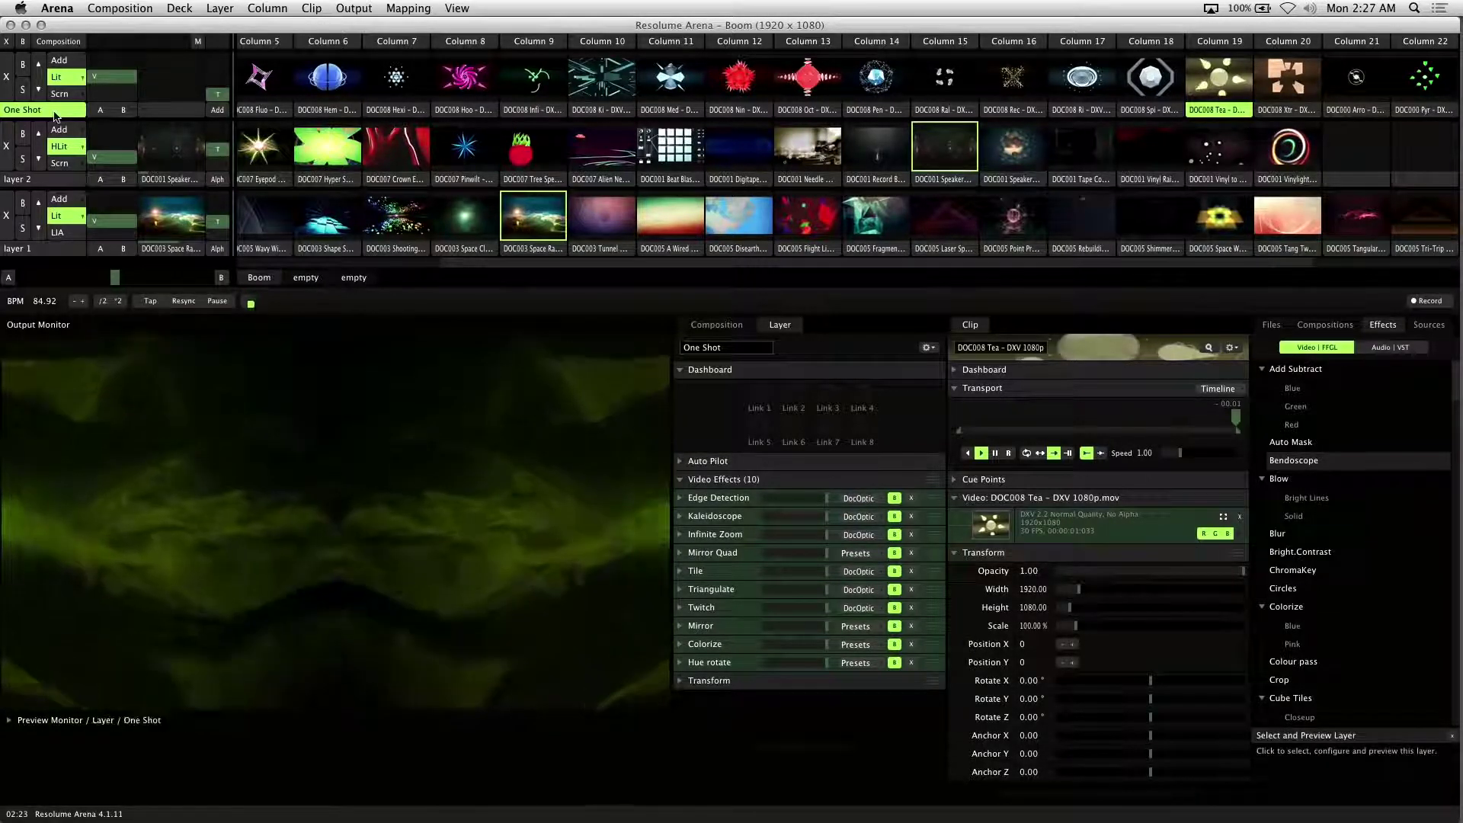
pyautogui.click(713, 325)
pyautogui.click(781, 325)
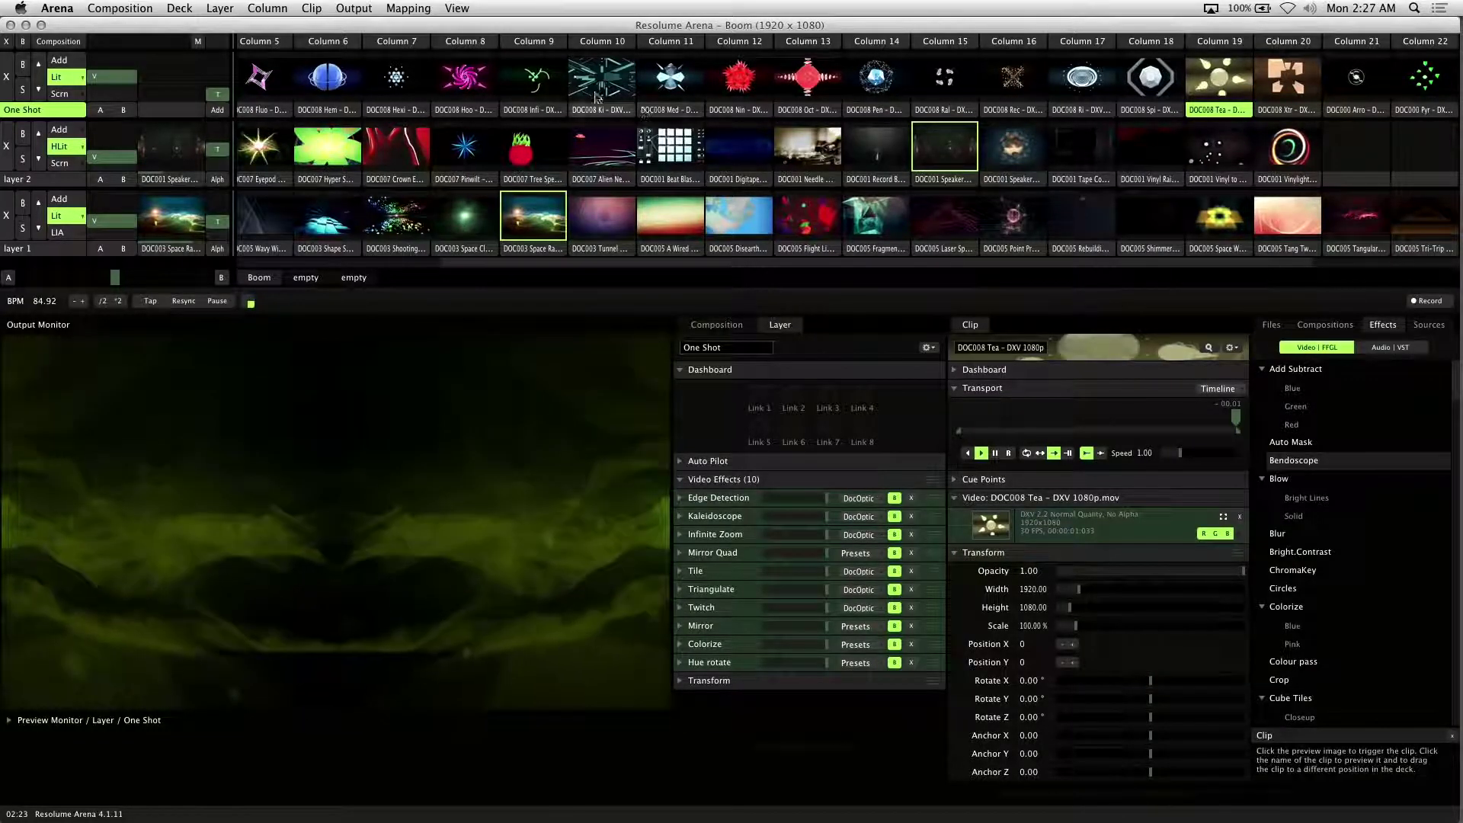
# Step: Trigger the One Shot clip in column 3 and set its playback mode to Loop
pyautogui.click(533, 76)
pyautogui.hscroll(-4, 334, 84)
pyautogui.click(408, 76)
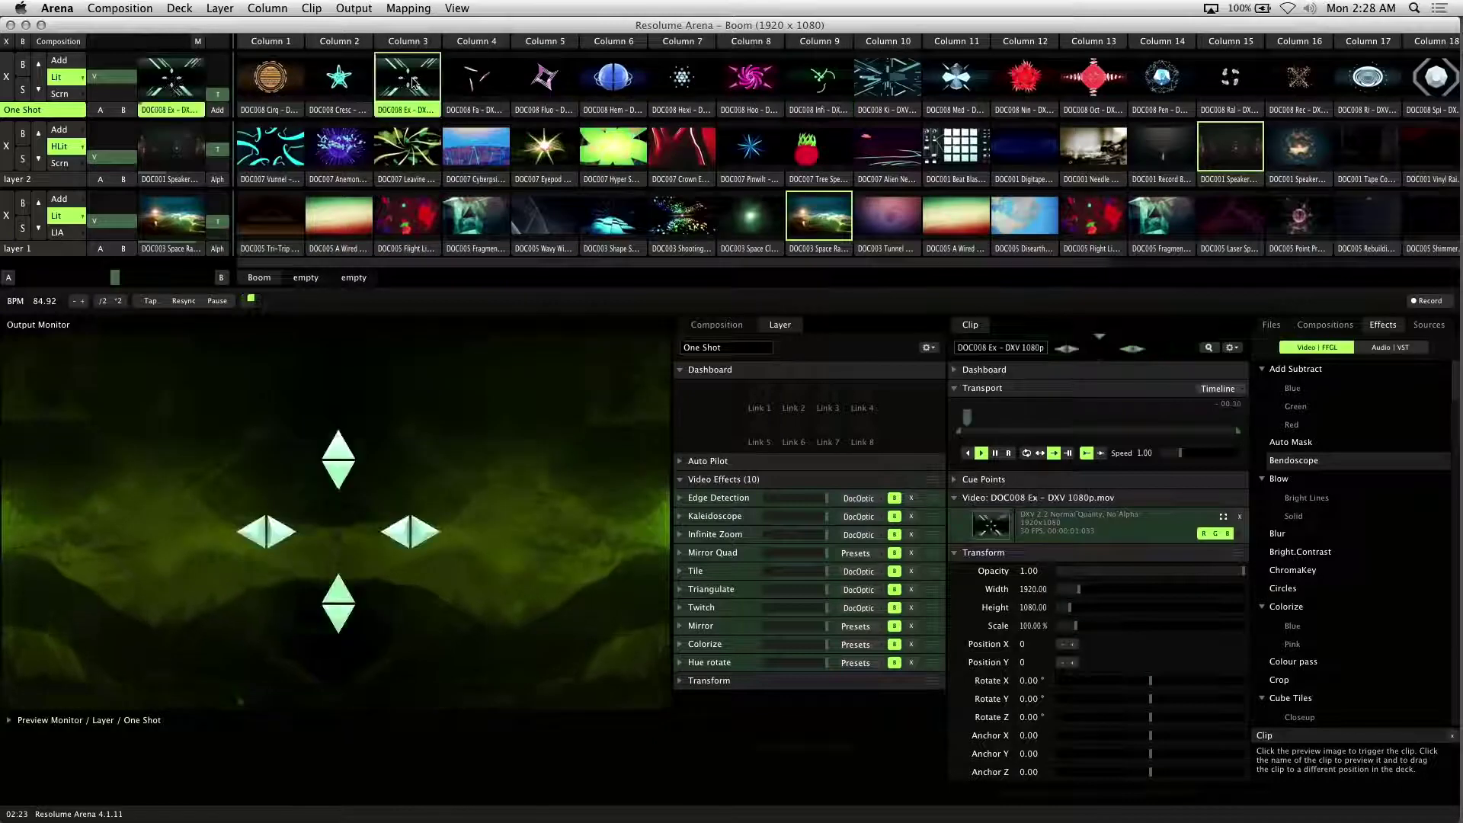
pyautogui.click(1027, 453)
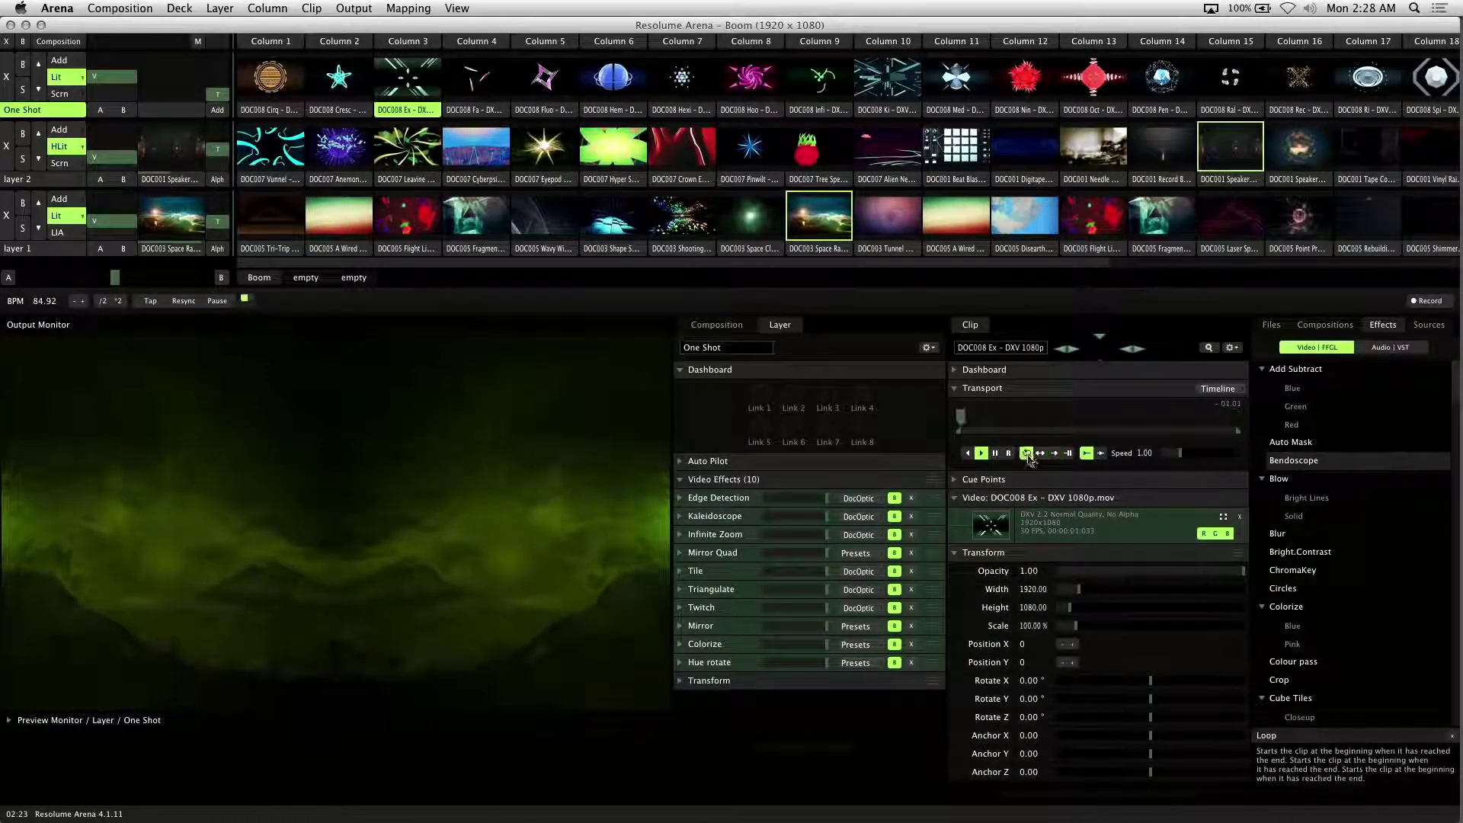
# Step: Retrigger the looping column 3 clip and add the Bendoscope effect above Edge Detection on the One Shot layer with Divisions 0.14
pyautogui.click(418, 79)
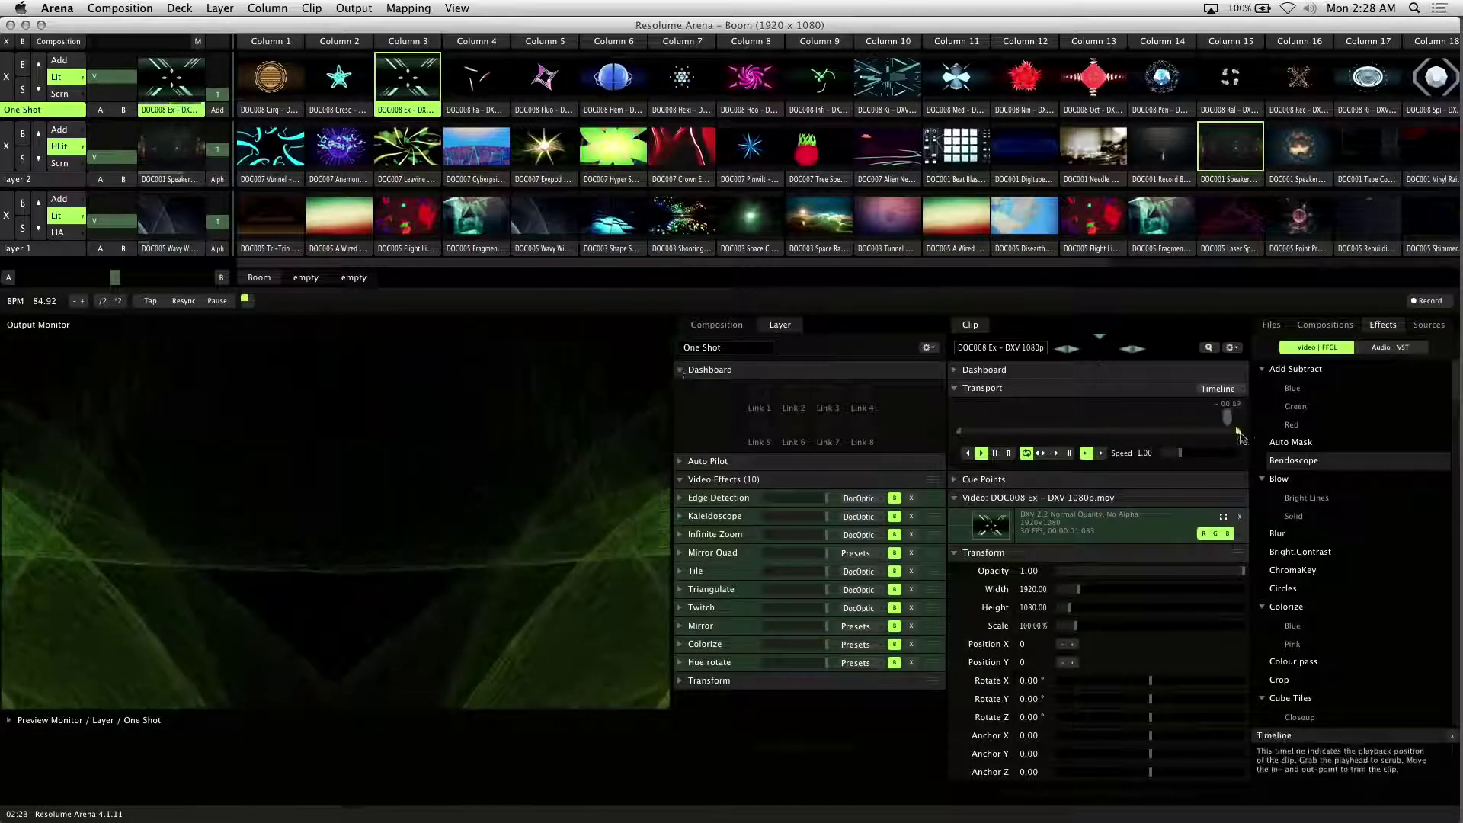
pyautogui.moveTo(1293, 460); pyautogui.dragTo(827, 497)
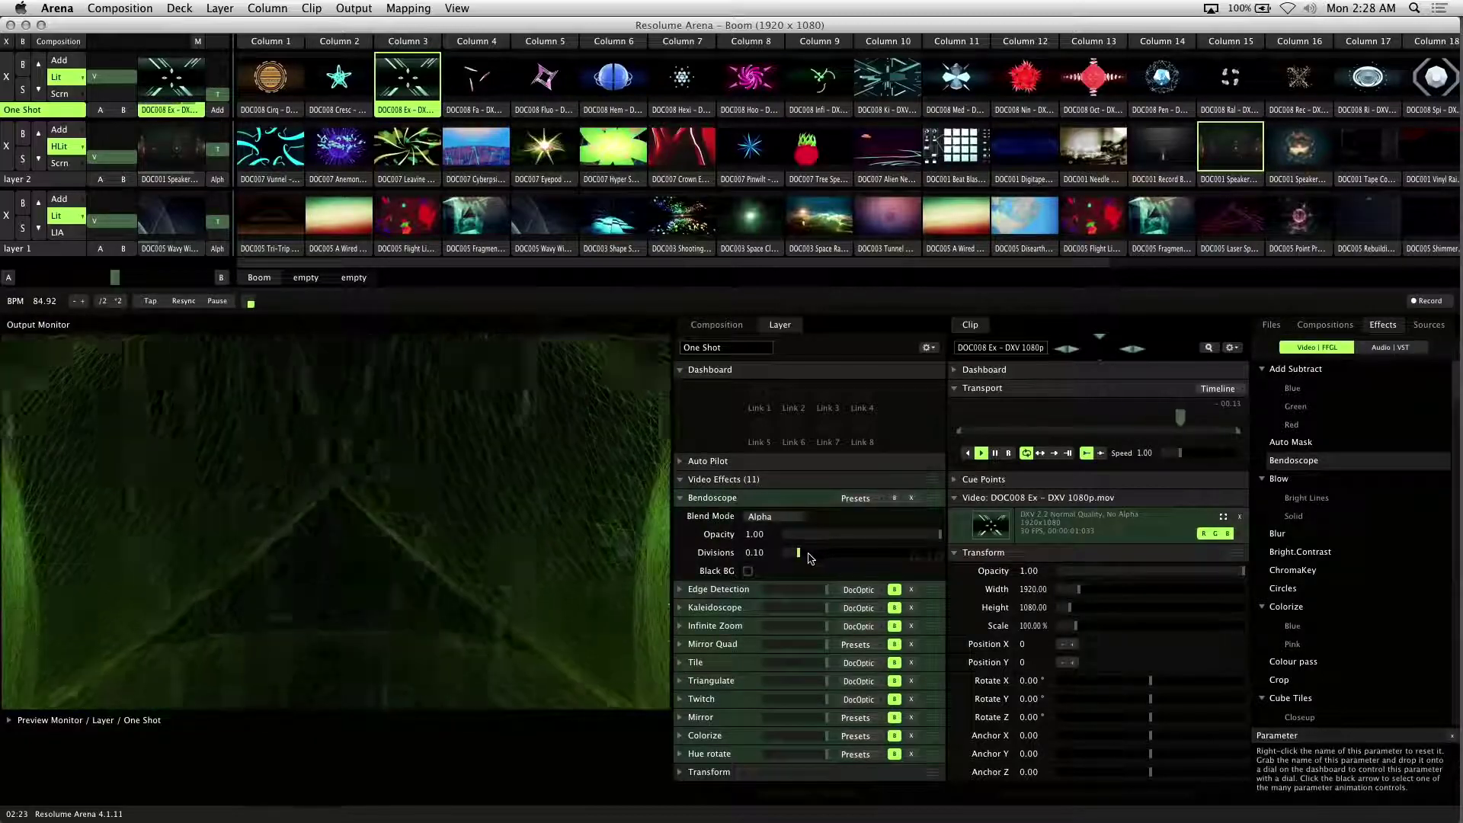
pyautogui.moveTo(798, 553)
pyautogui.mouseDown()
pyautogui.moveTo(844, 555)
pyautogui.moveTo(805, 556)
pyautogui.mouseUp()
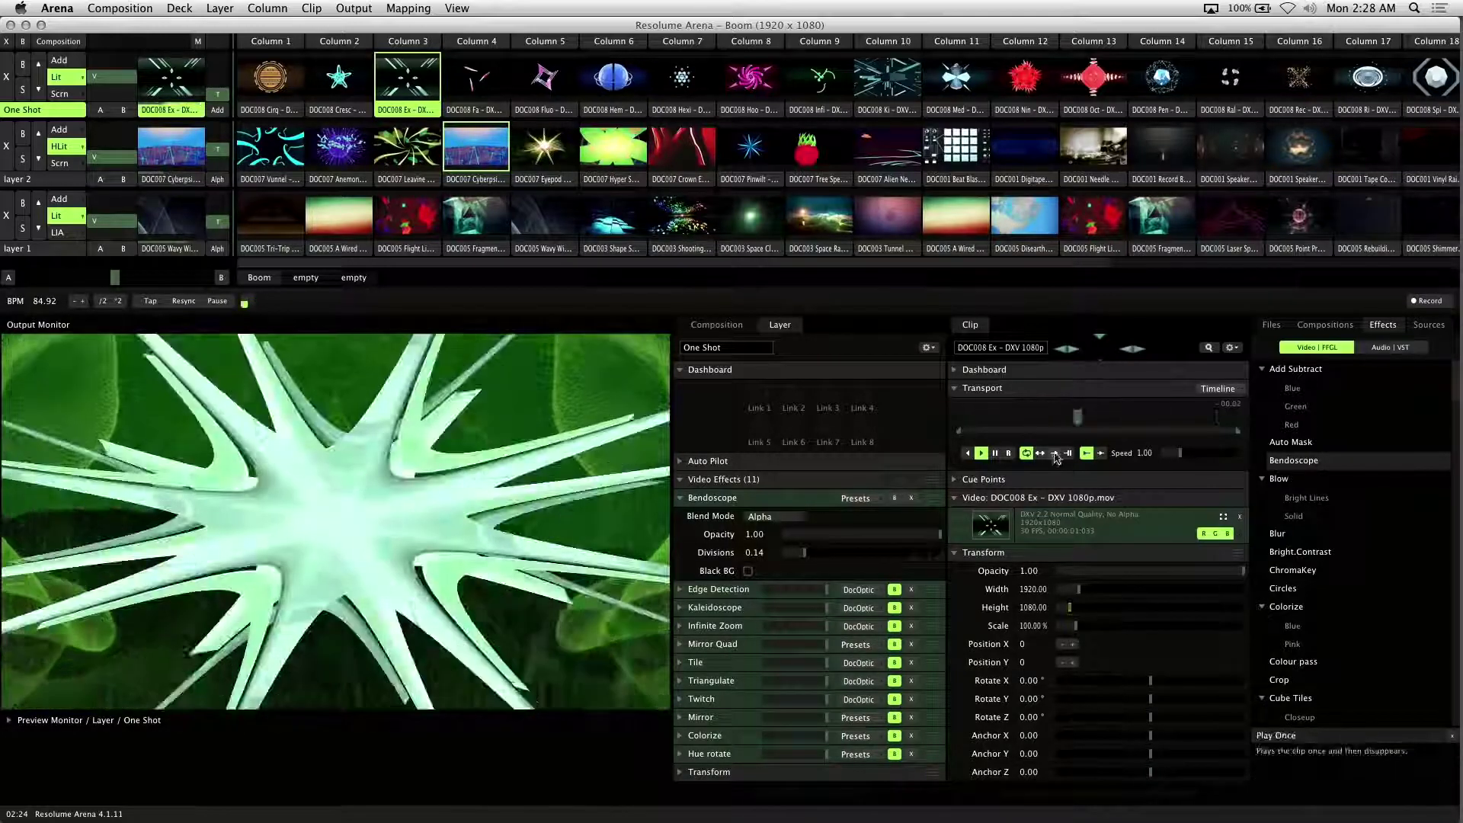
# Step: Return the One Shot clip in column 3 to Play Once and bypass the Bendoscope effect
pyautogui.click(408, 80)
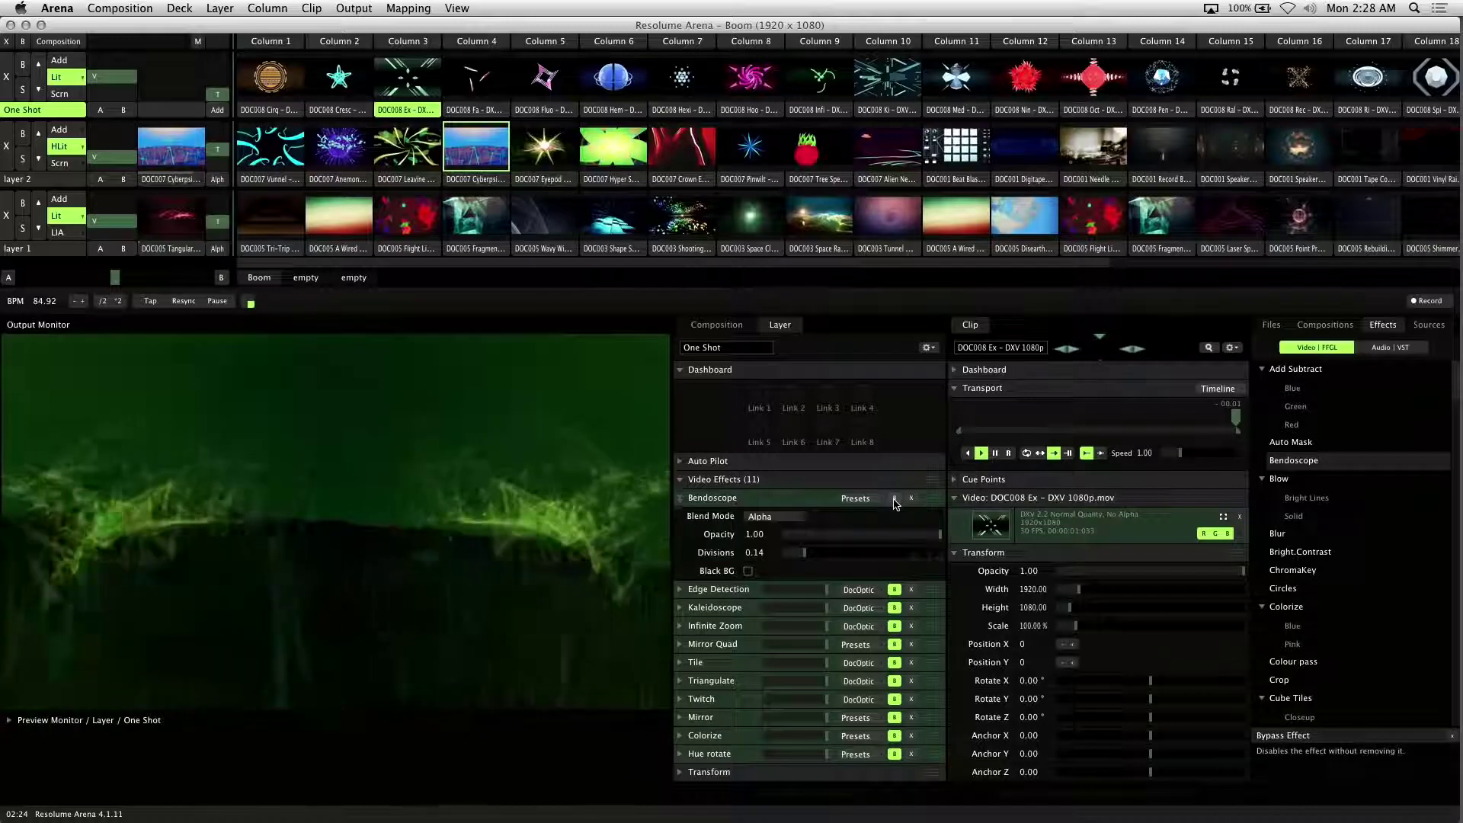
pyautogui.click(680, 499)
pyautogui.click(681, 498)
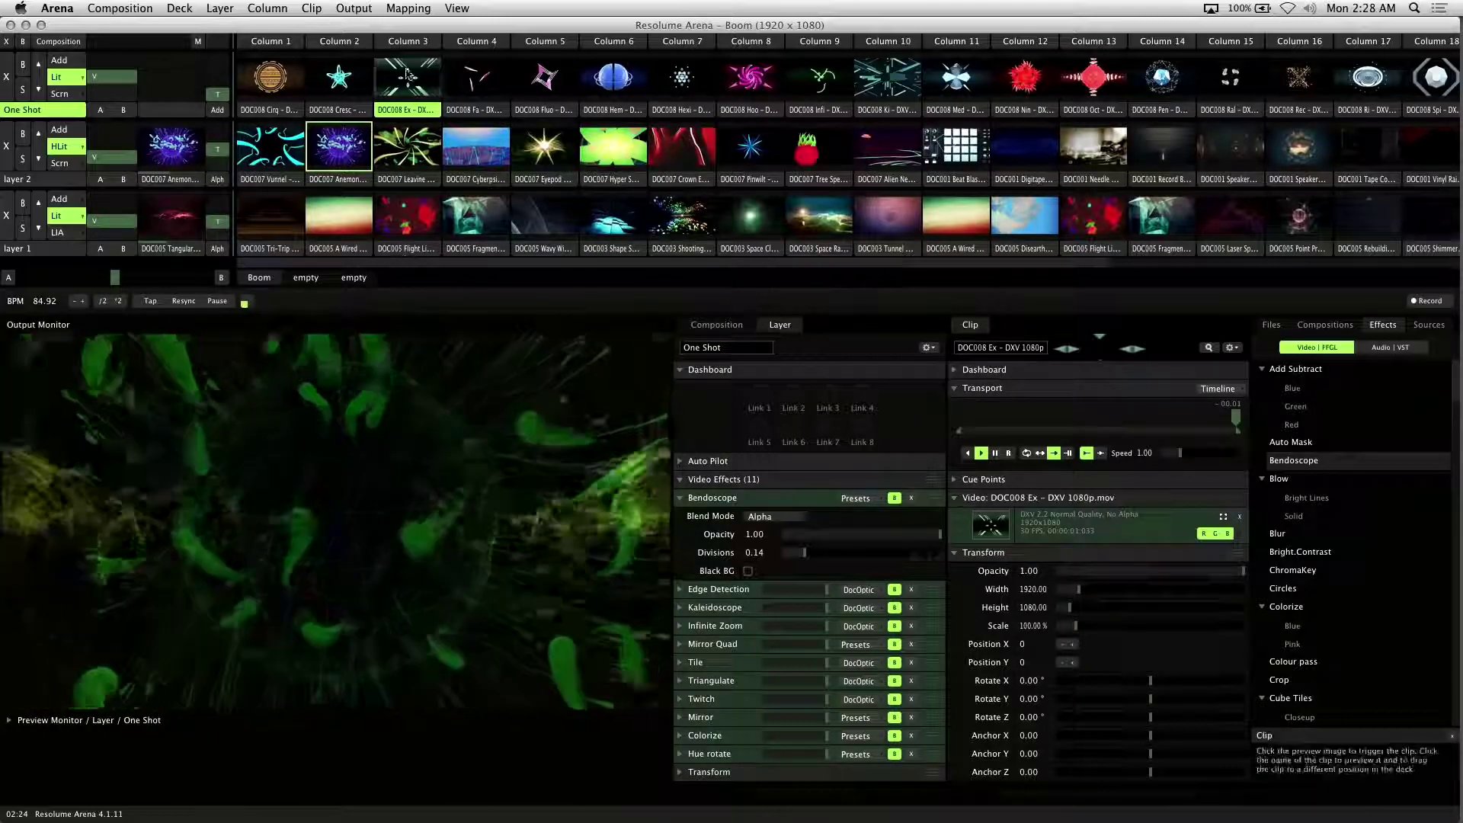
# Step: Resume editing the composition key map and assign key 1 to the bypass control of the Bendoscope effect
pyautogui.click(408, 9)
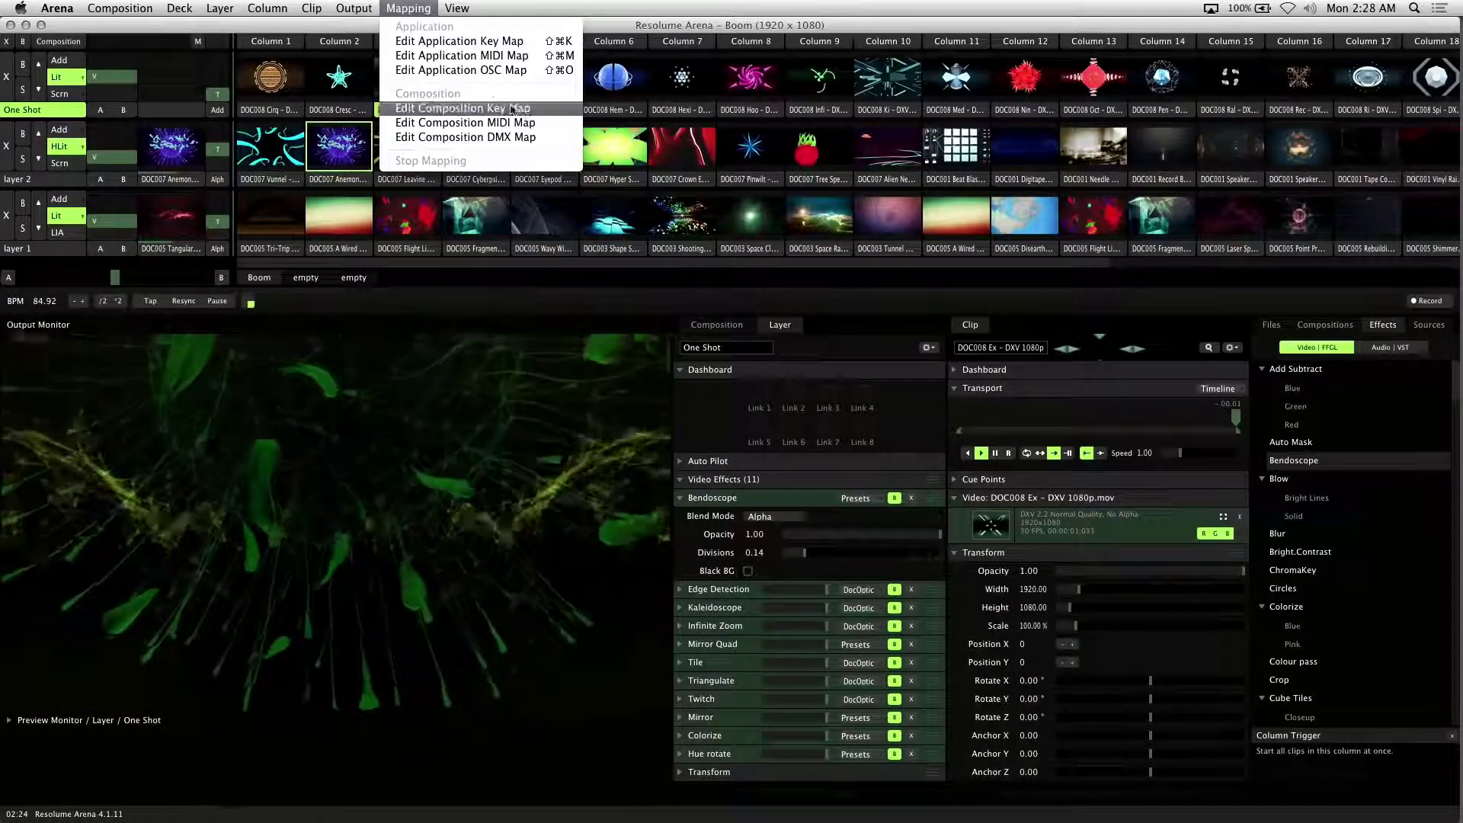
pyautogui.click(523, 109)
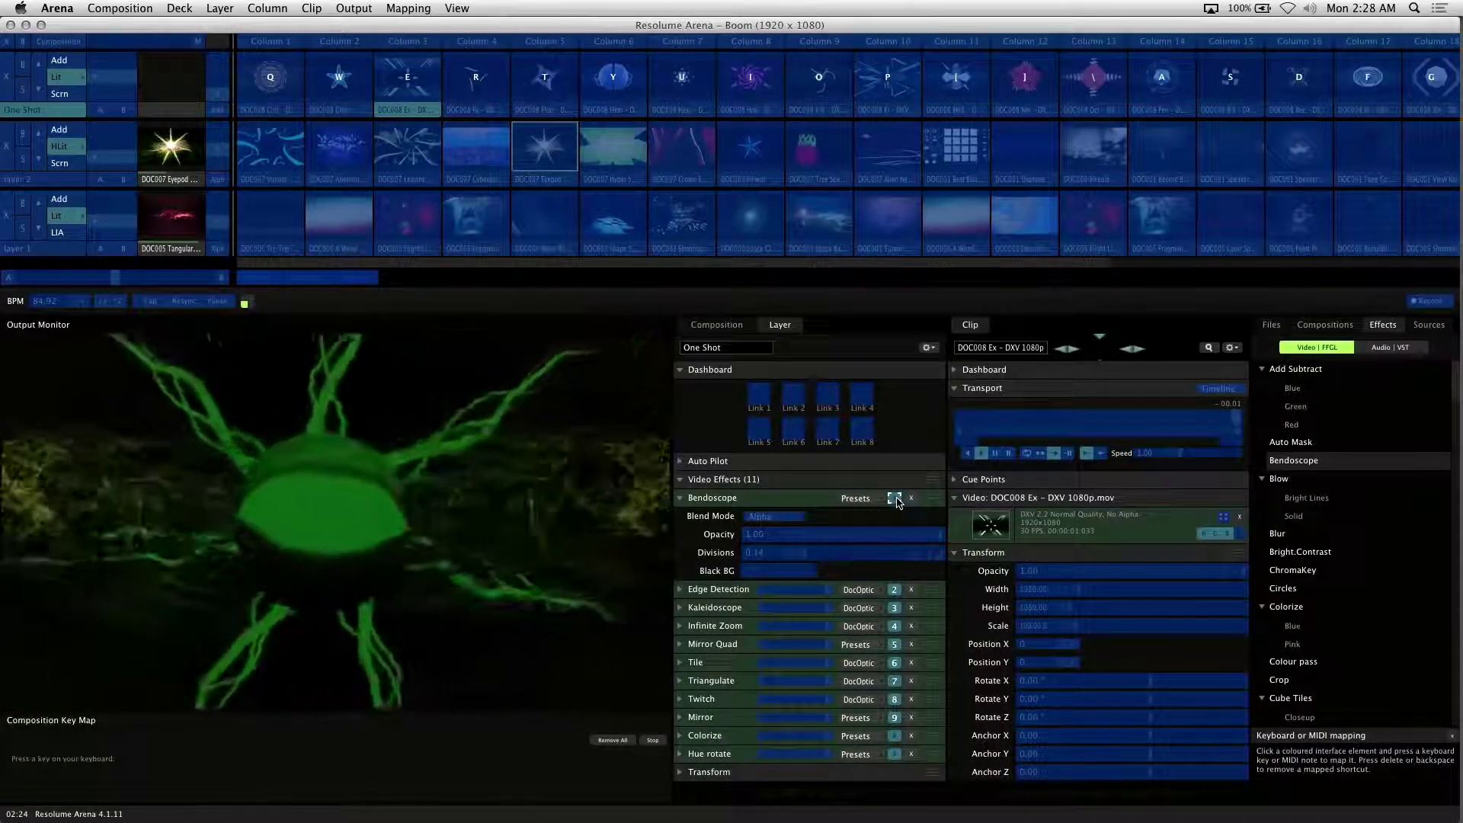
pyautogui.click(895, 498)
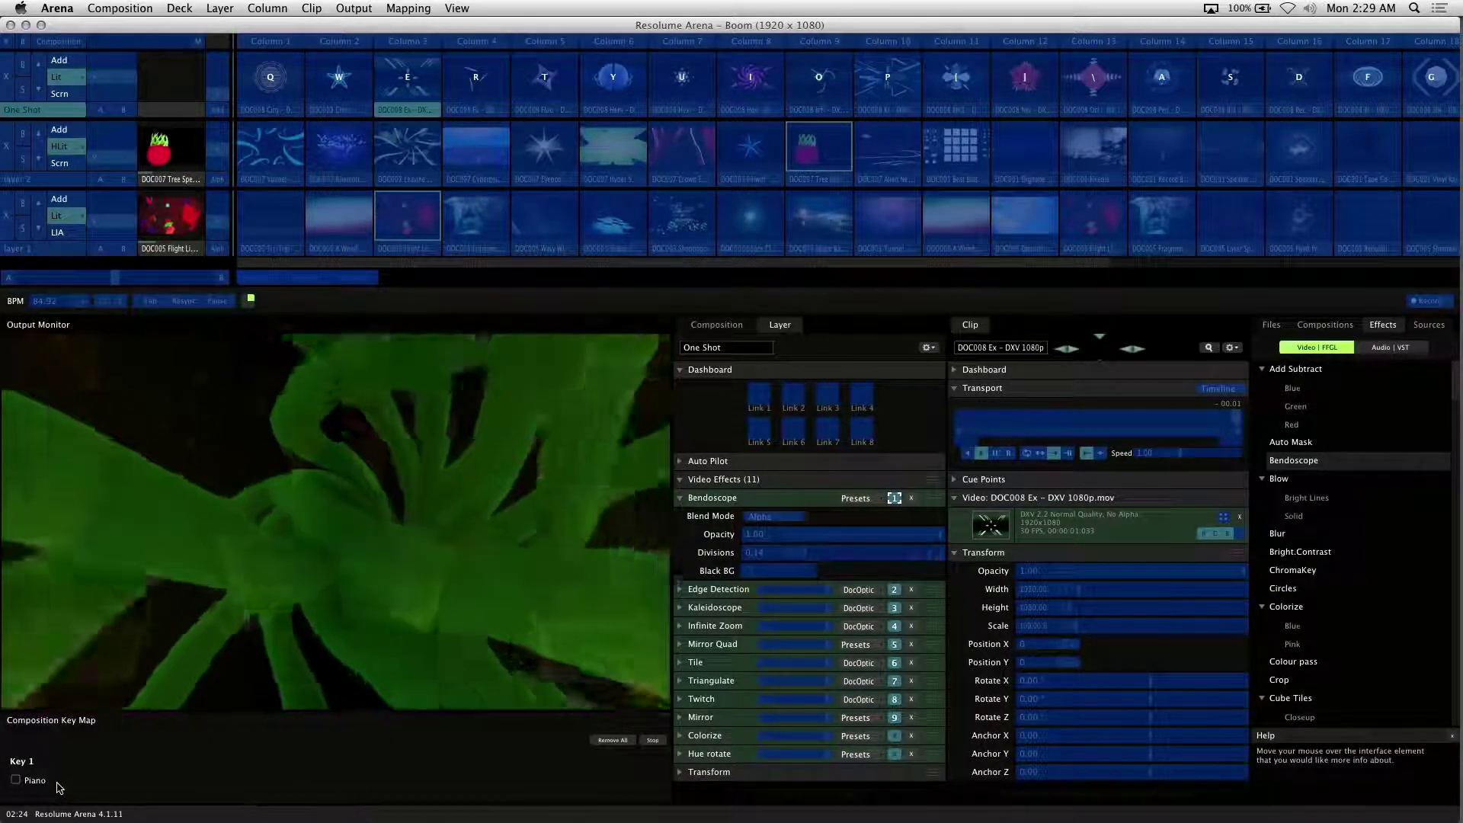
# Step: Enable Piano mode for the key 1 mapping, stop mapping and test switching the Bendoscope effect on and off
pyautogui.click(16, 780)
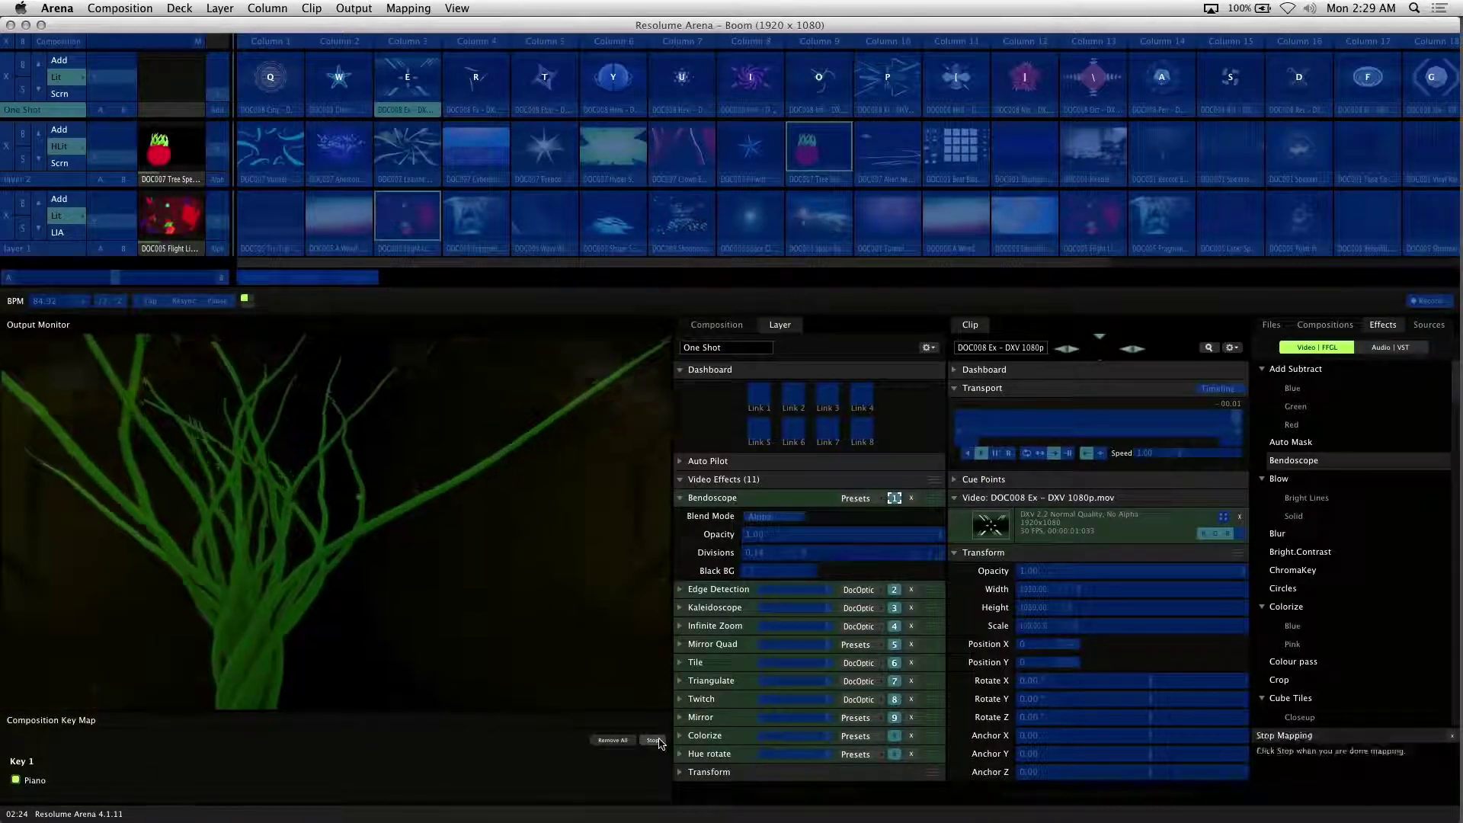
pyautogui.click(408, 8)
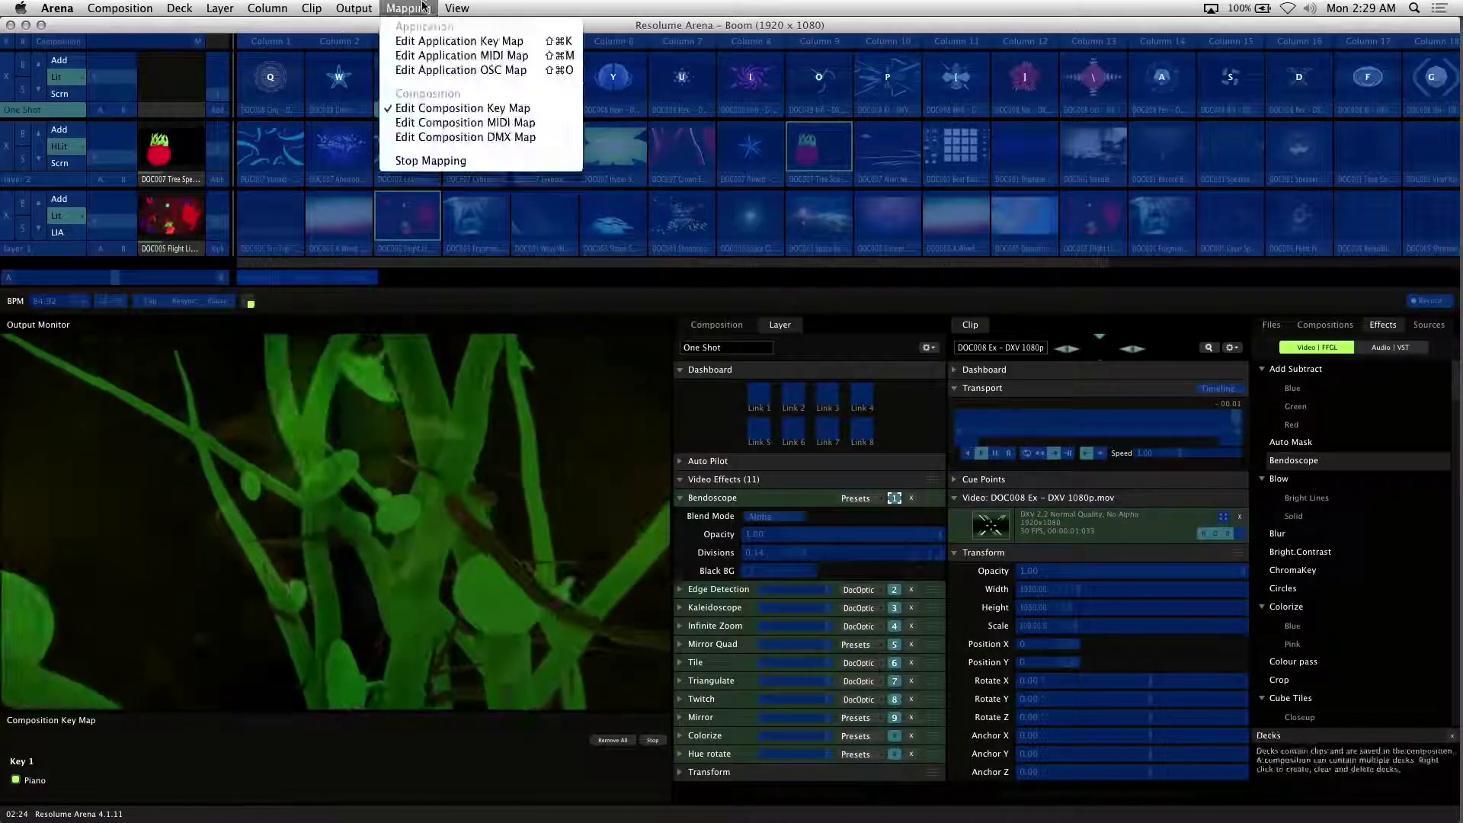
pyautogui.click(431, 161)
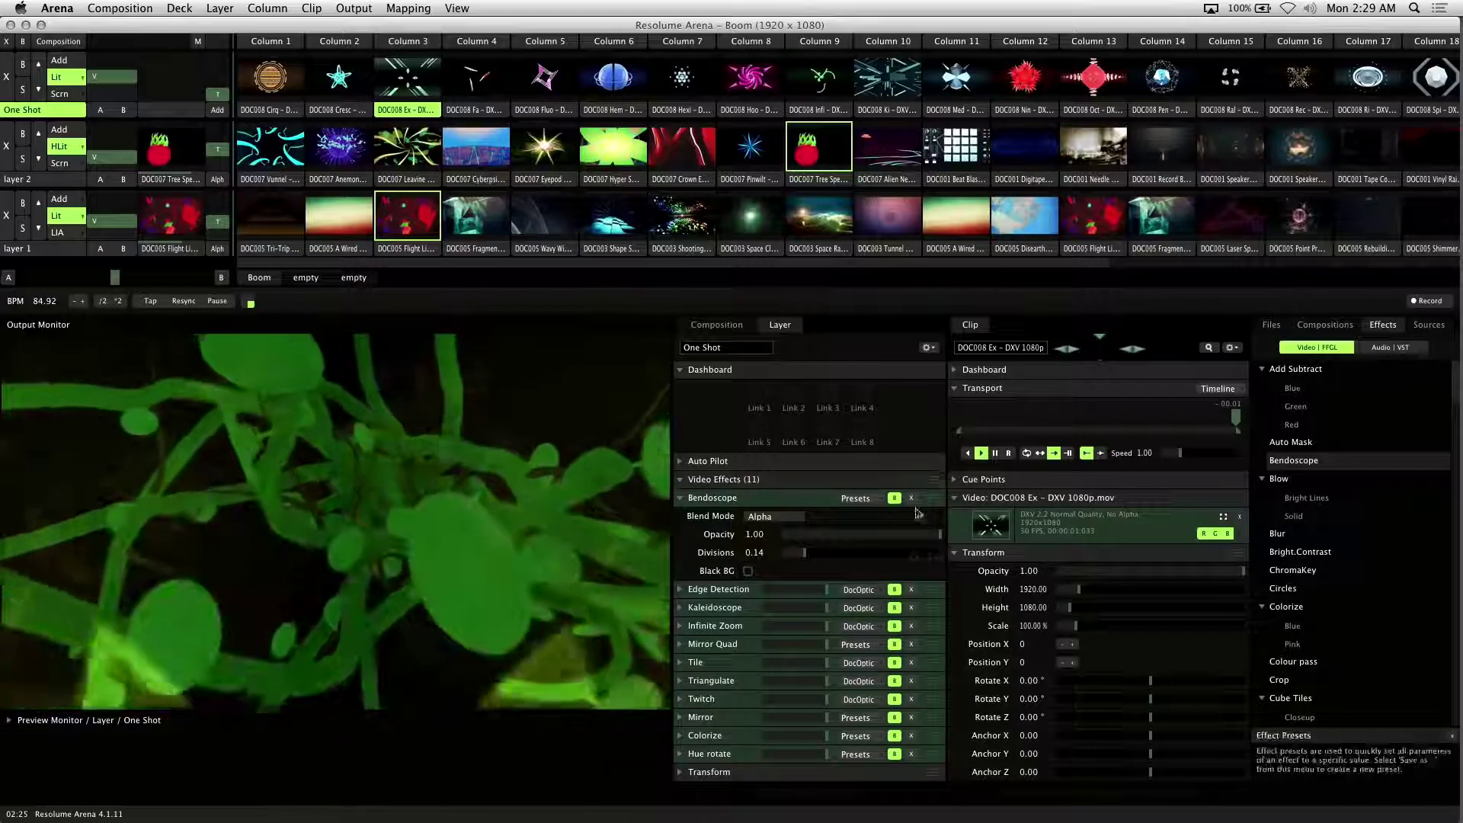
pyautogui.click(894, 498)
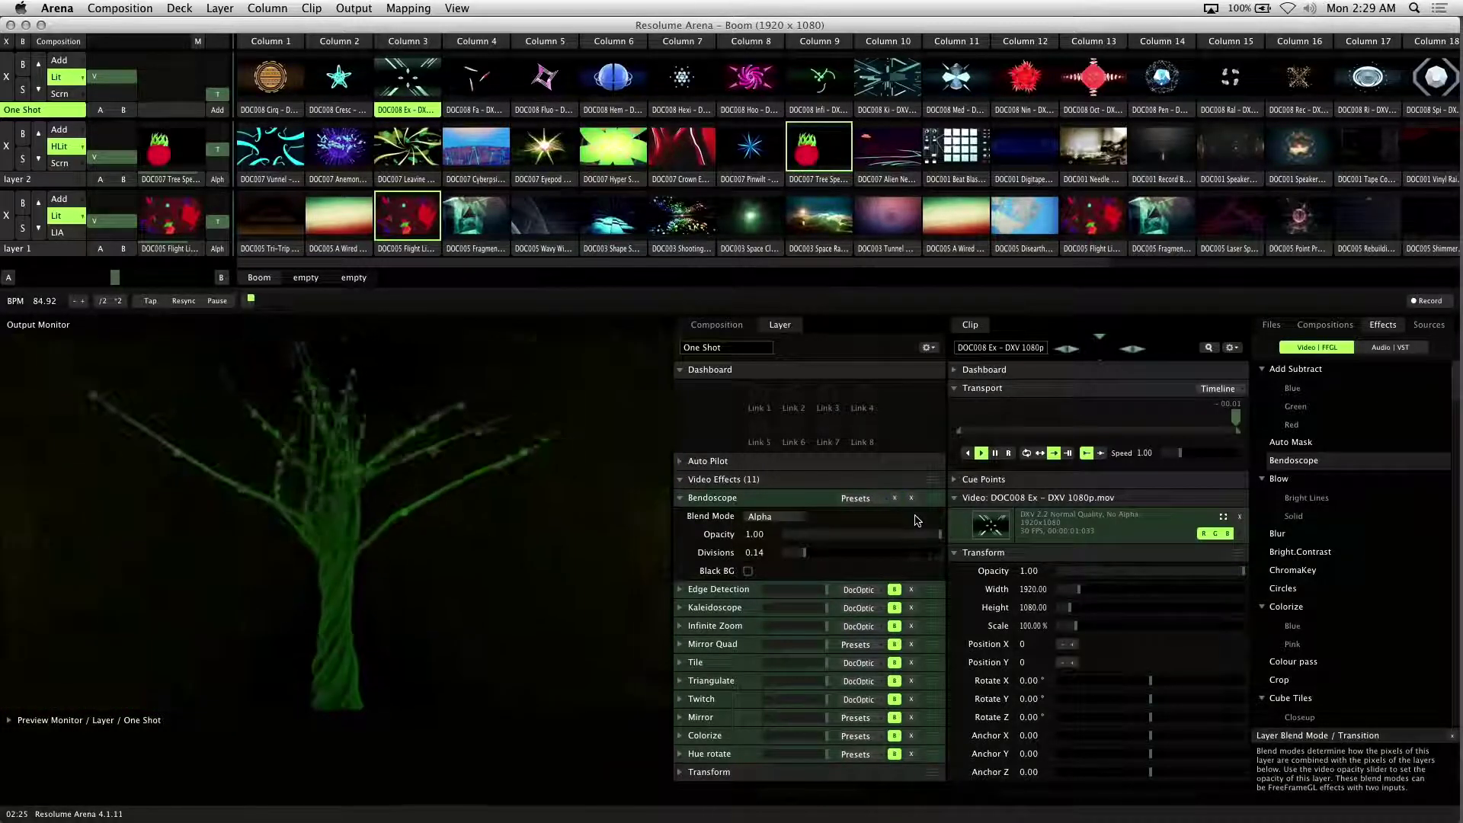
pyautogui.click(894, 497)
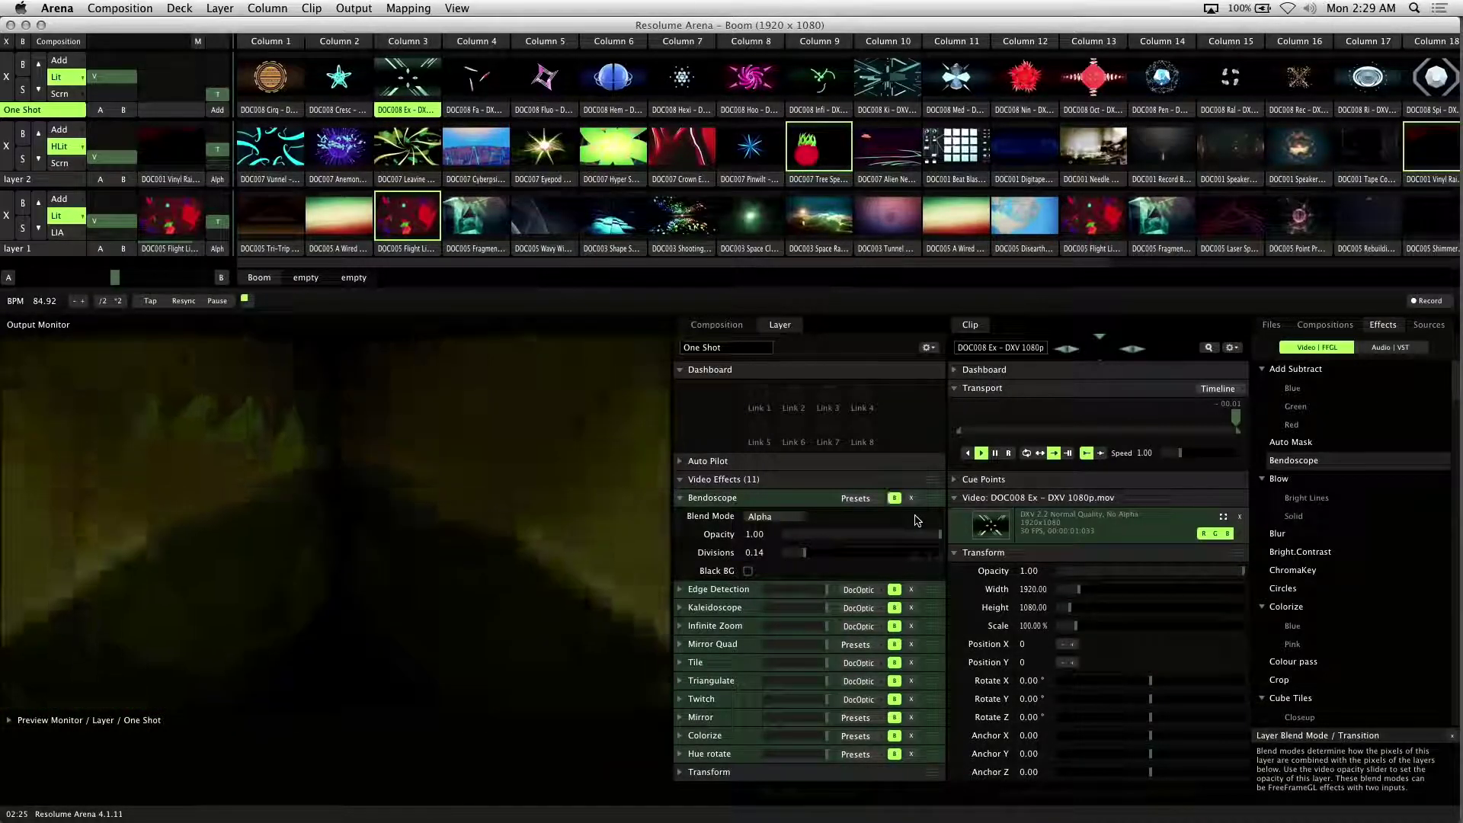